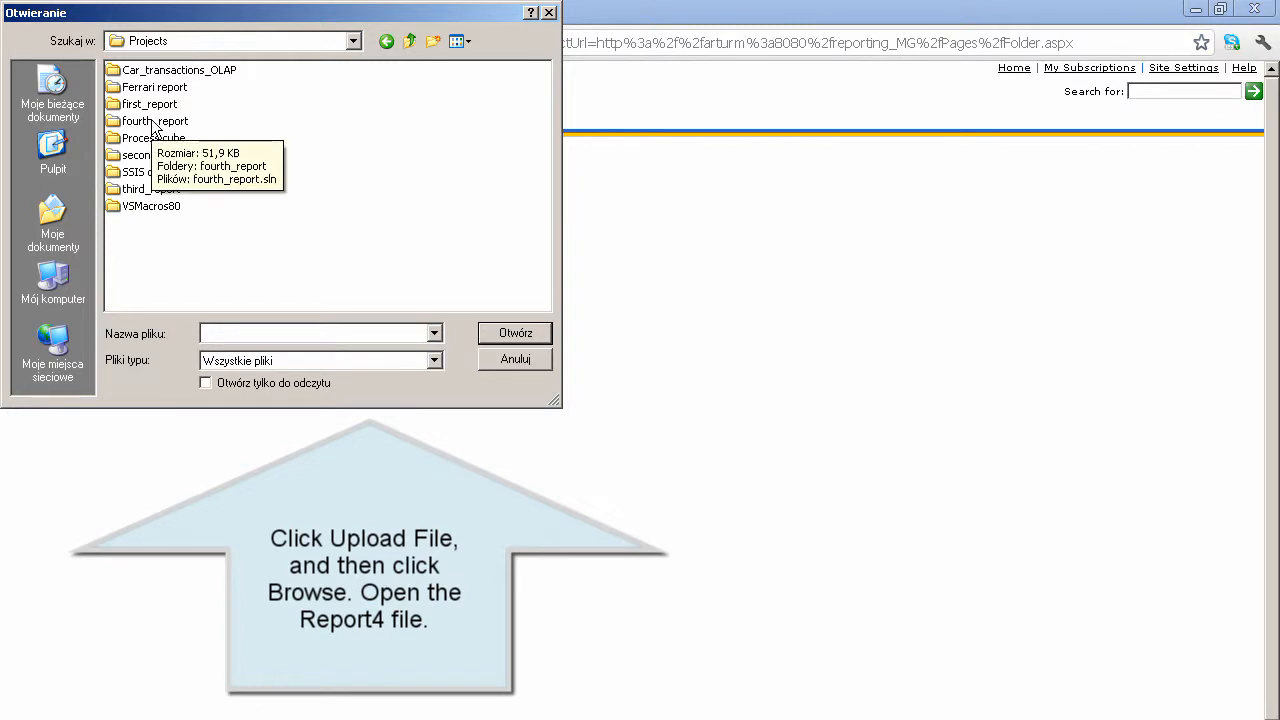
Upload Report4.rdl from the inner fourth_report project folder to Home as Report4, and open the uploaded report
{"action": "double_click", "coordinate": [153, 121]}
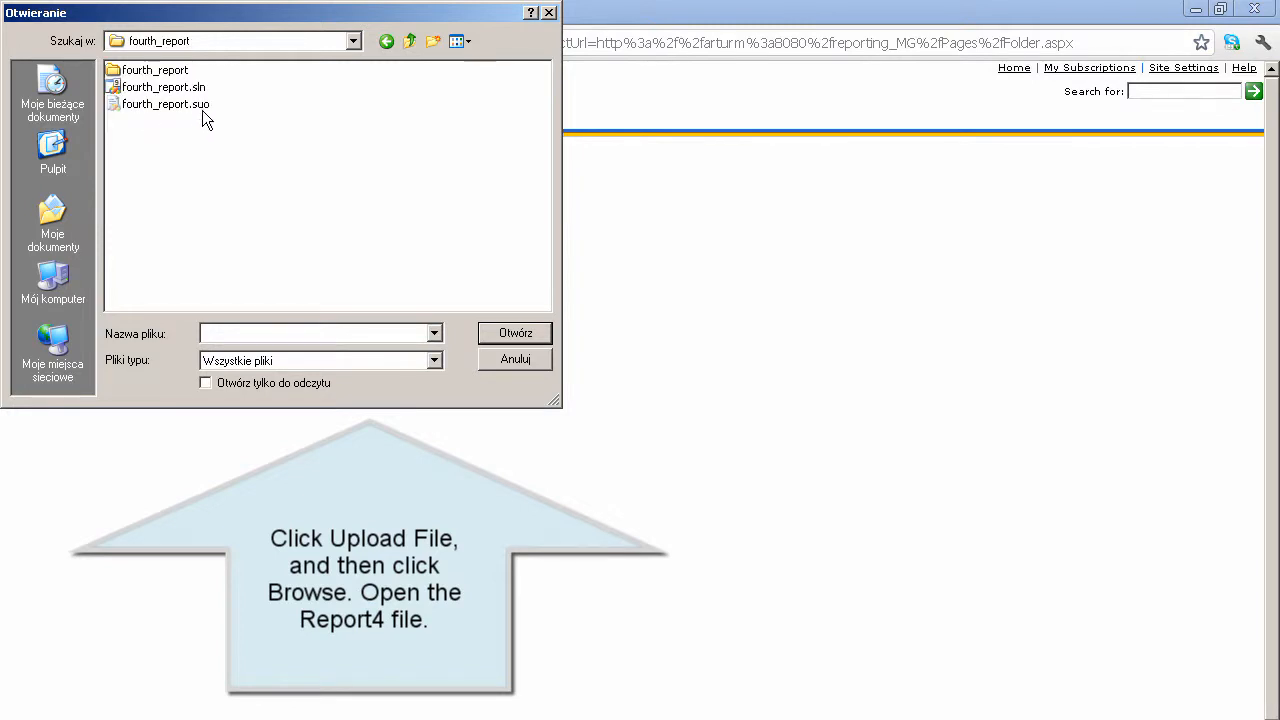
{"action": "double_click", "coordinate": [163, 76]}
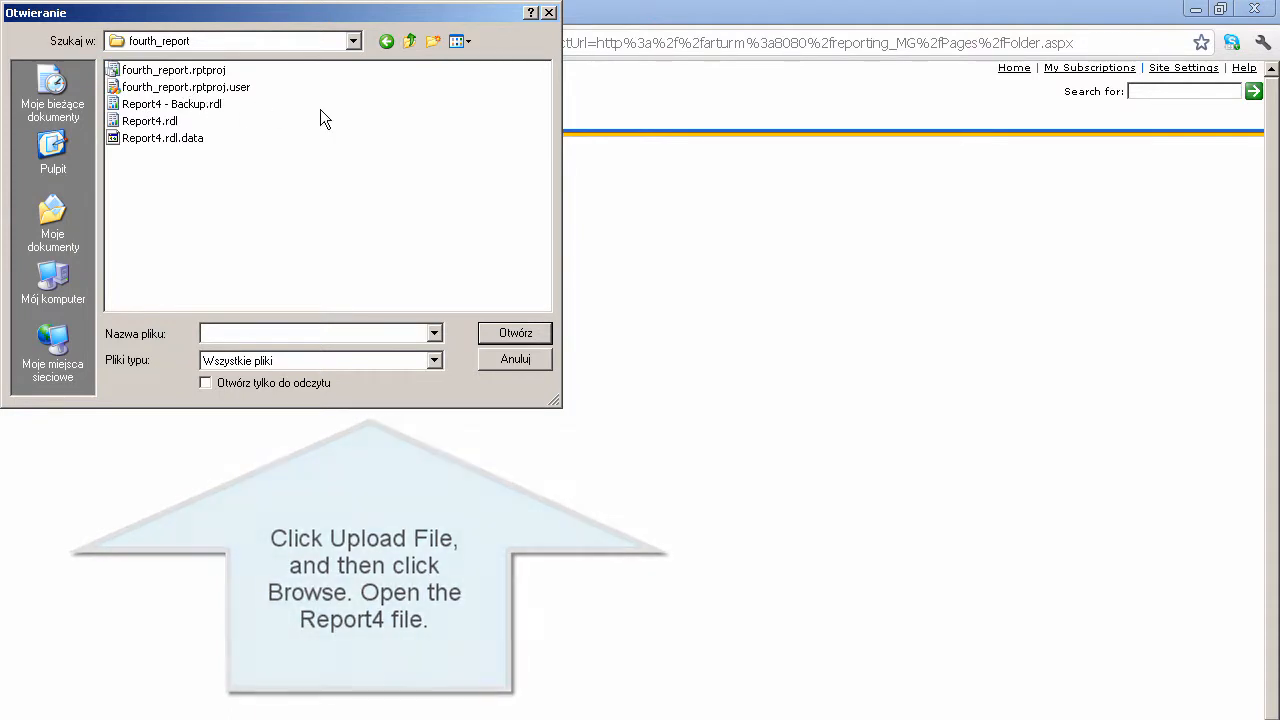
{"action": "left_click", "coordinate": [150, 121]}
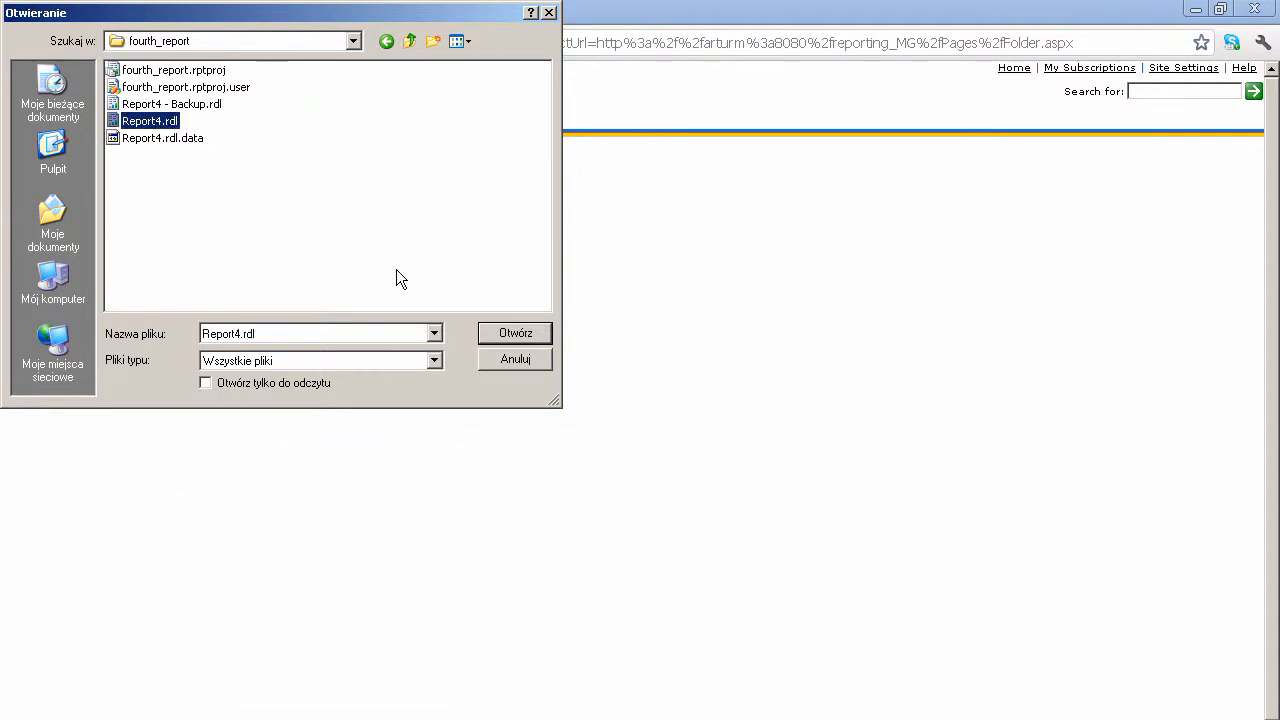
{"action": "left_click", "coordinate": [524, 338]}
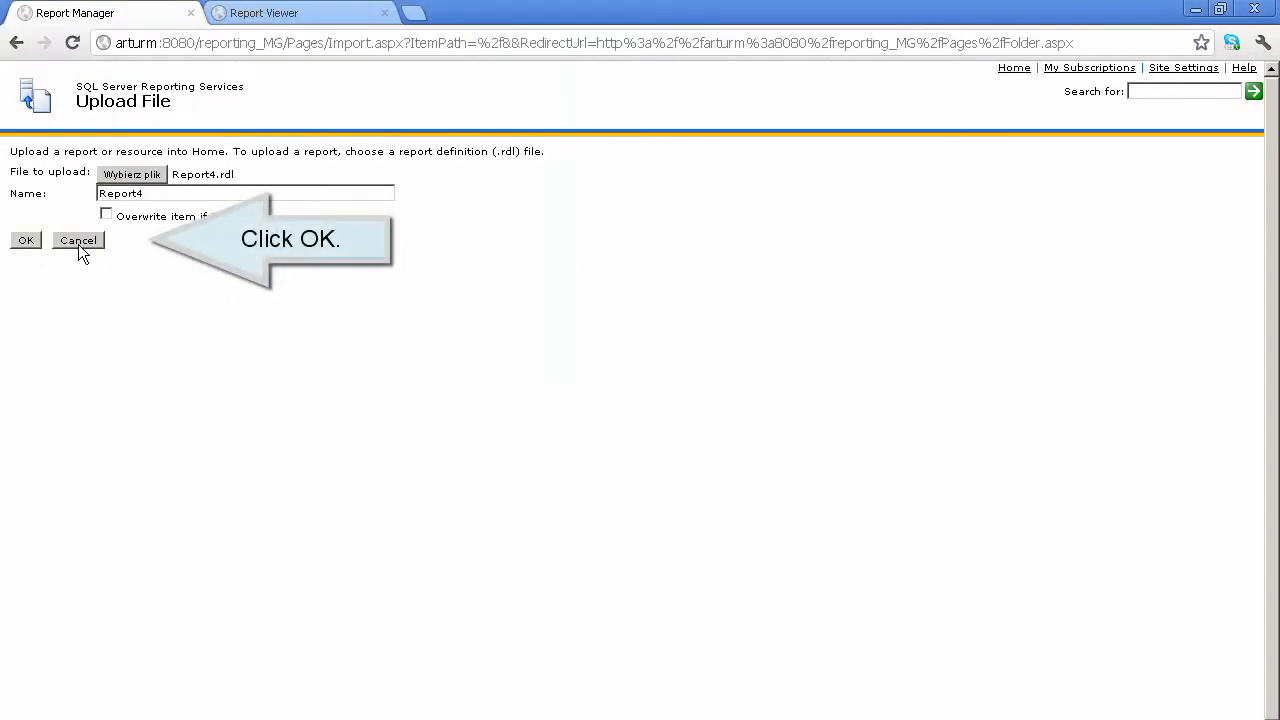
{"action": "left_click", "coordinate": [28, 241]}
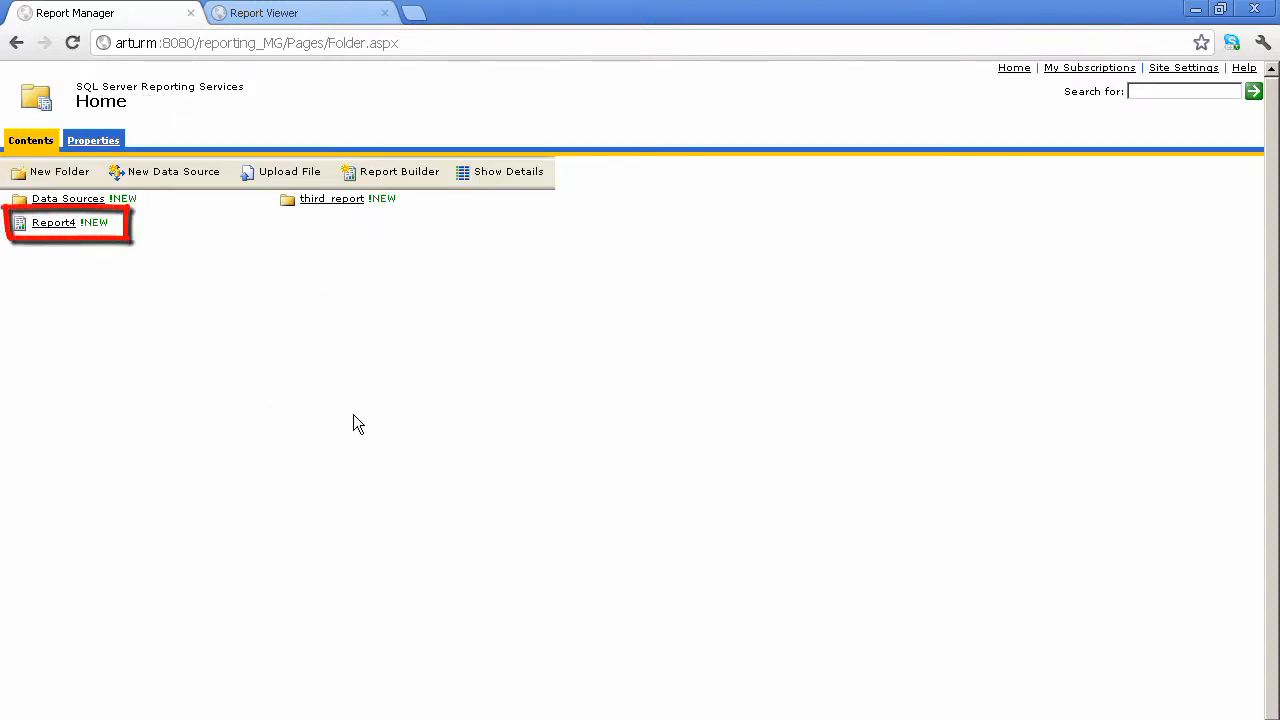
{"action": "left_click", "coordinate": [47, 228]}
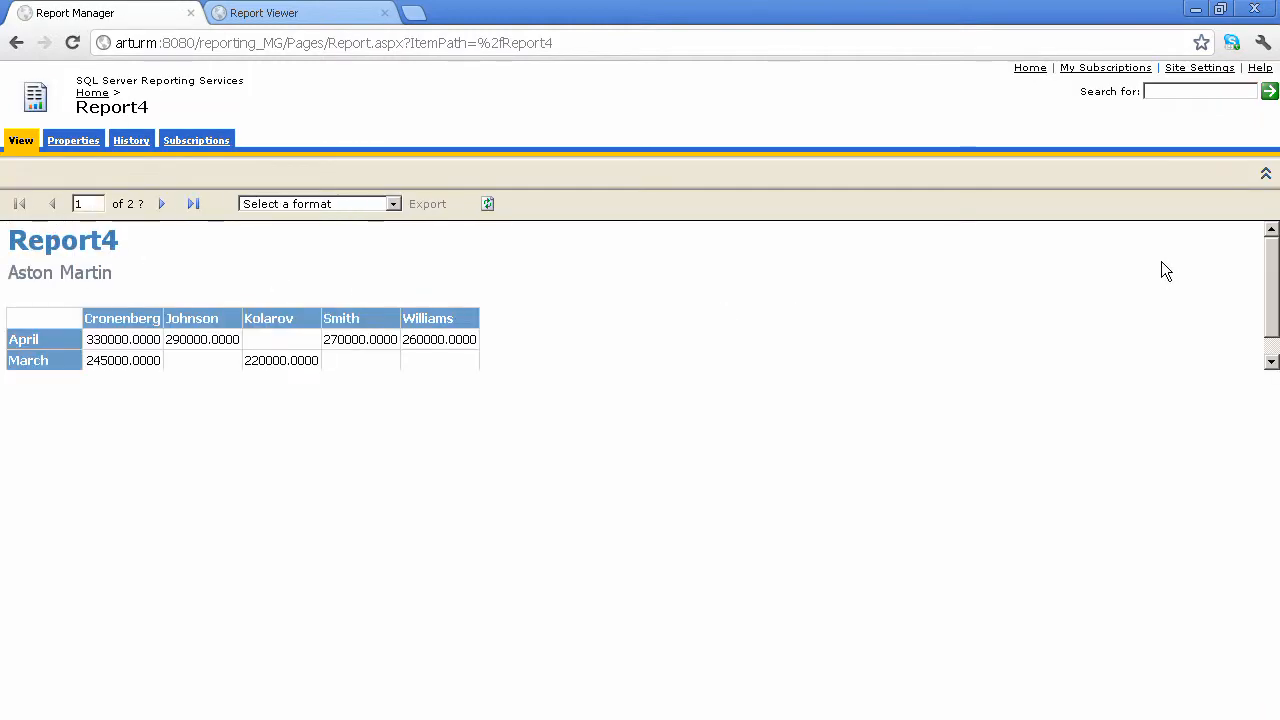
{"action": "mouse_move", "coordinate": [1271, 266]}
{"action": "left_mouse_down"}
{"action": "mouse_move", "coordinate": [1275, 313]}
{"action": "mouse_move", "coordinate": [1272, 266]}
{"action": "left_mouse_up"}
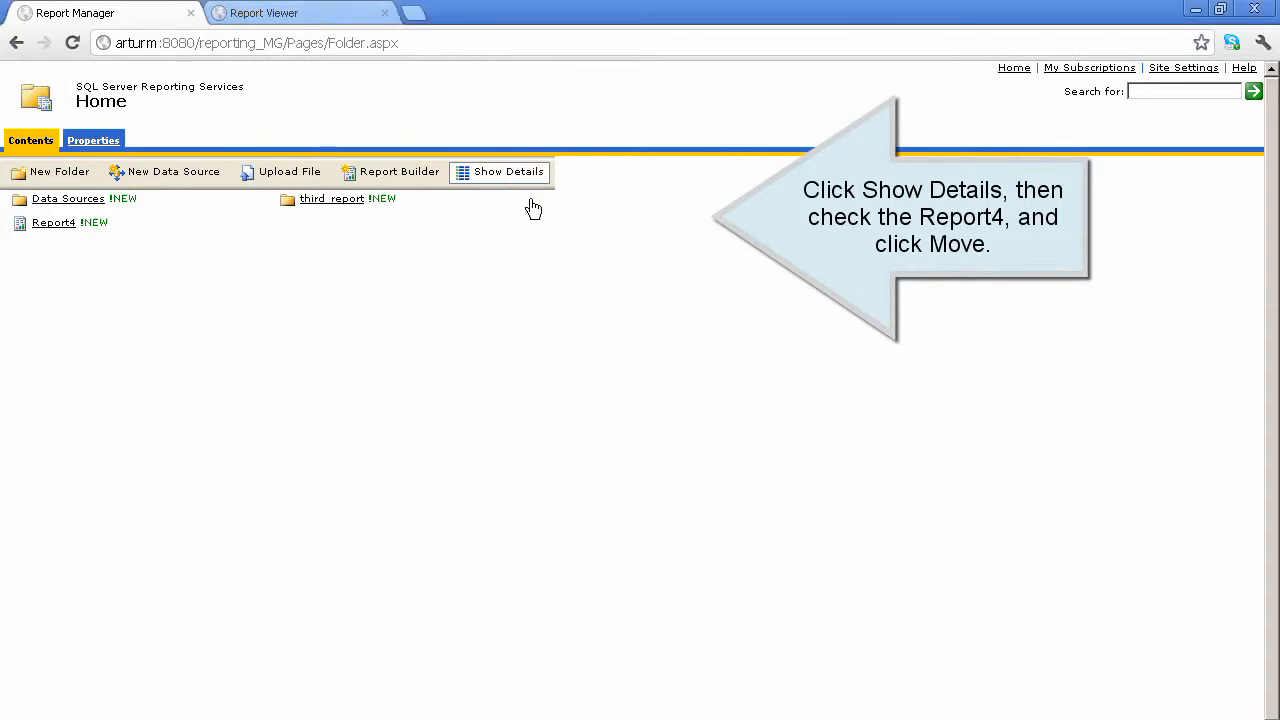
Show the Home folder's item details and move Report4 into the third_report folder
{"action": "left_click", "coordinate": [515, 173]}
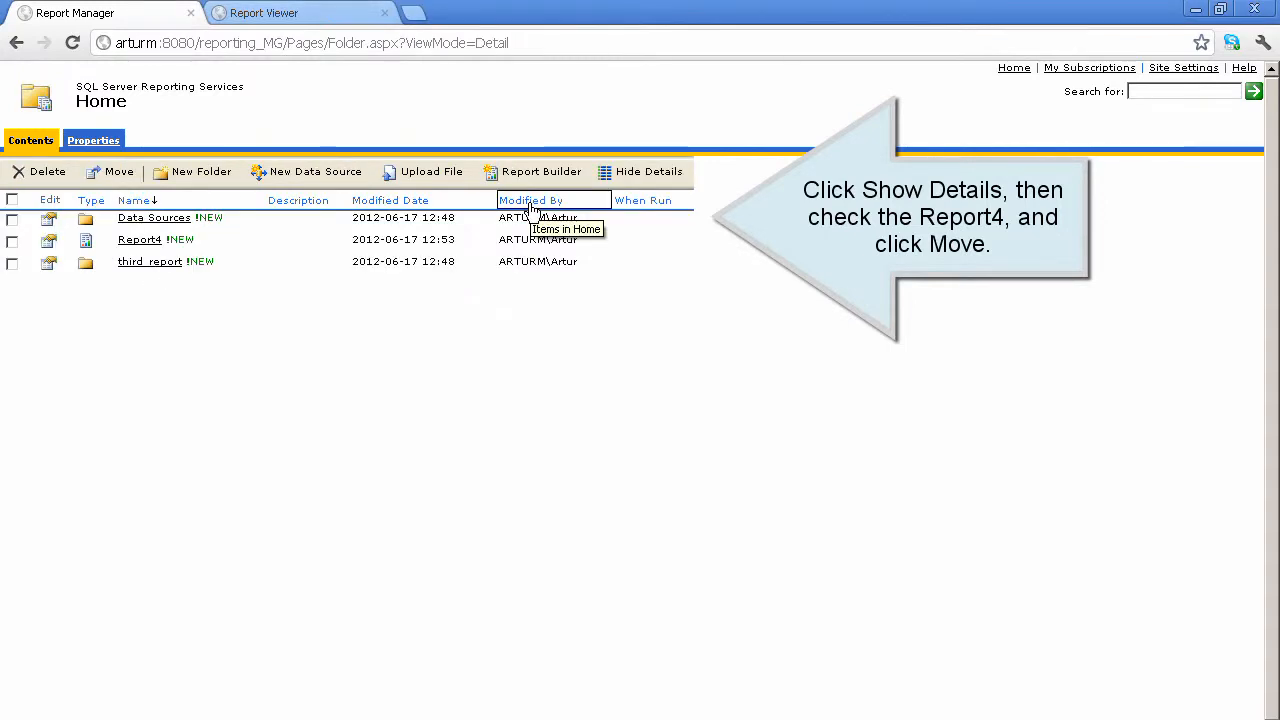
{"action": "left_click", "coordinate": [12, 242]}
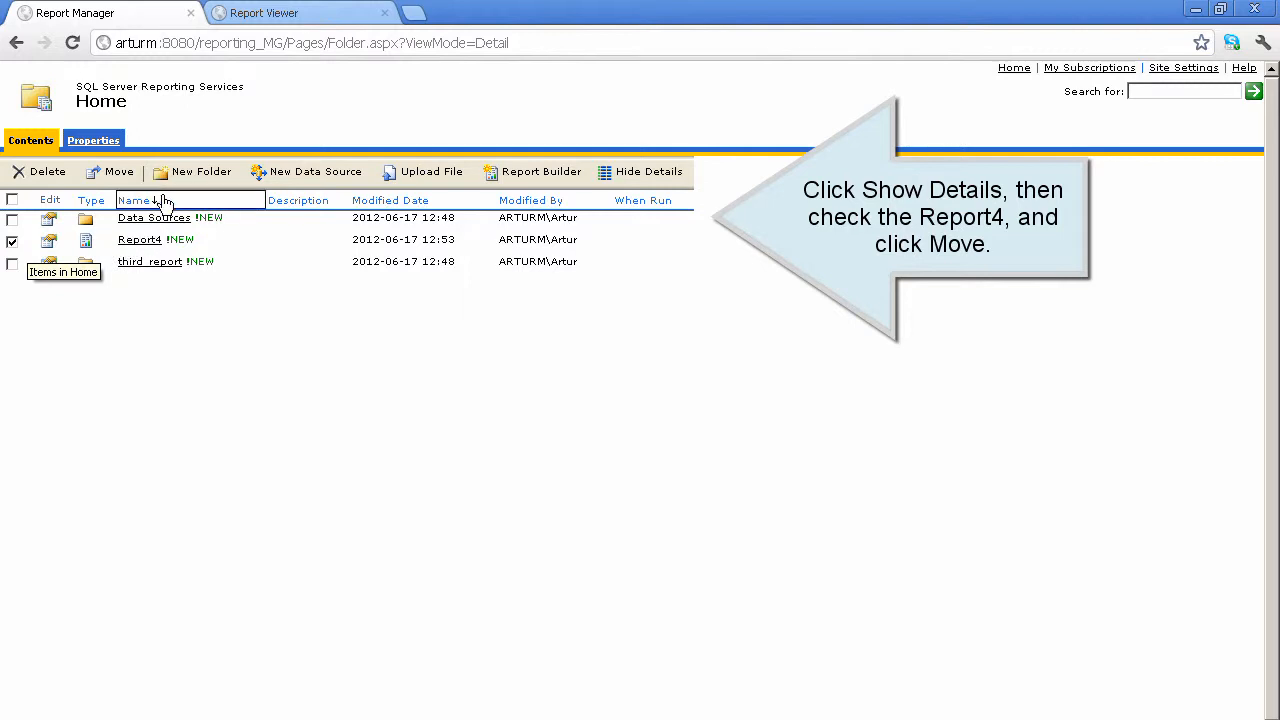
{"action": "left_click", "coordinate": [128, 173]}
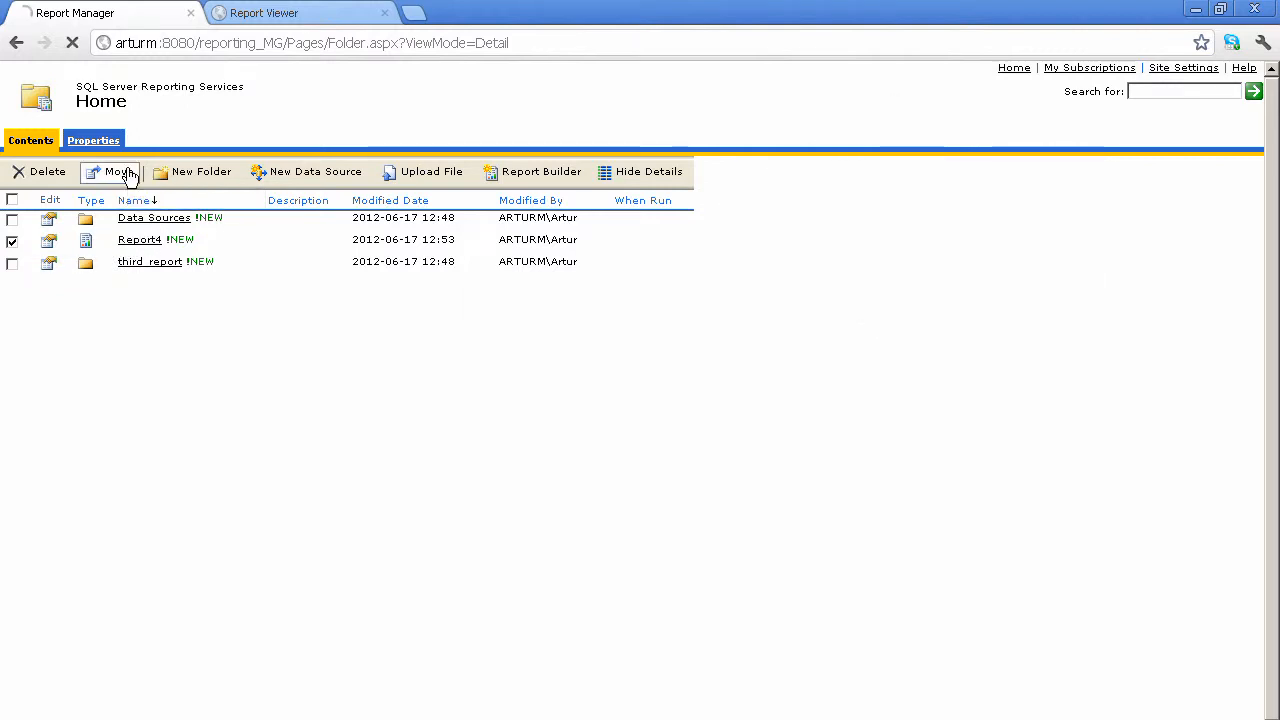
{"action": "left_click", "coordinate": [356, 244]}
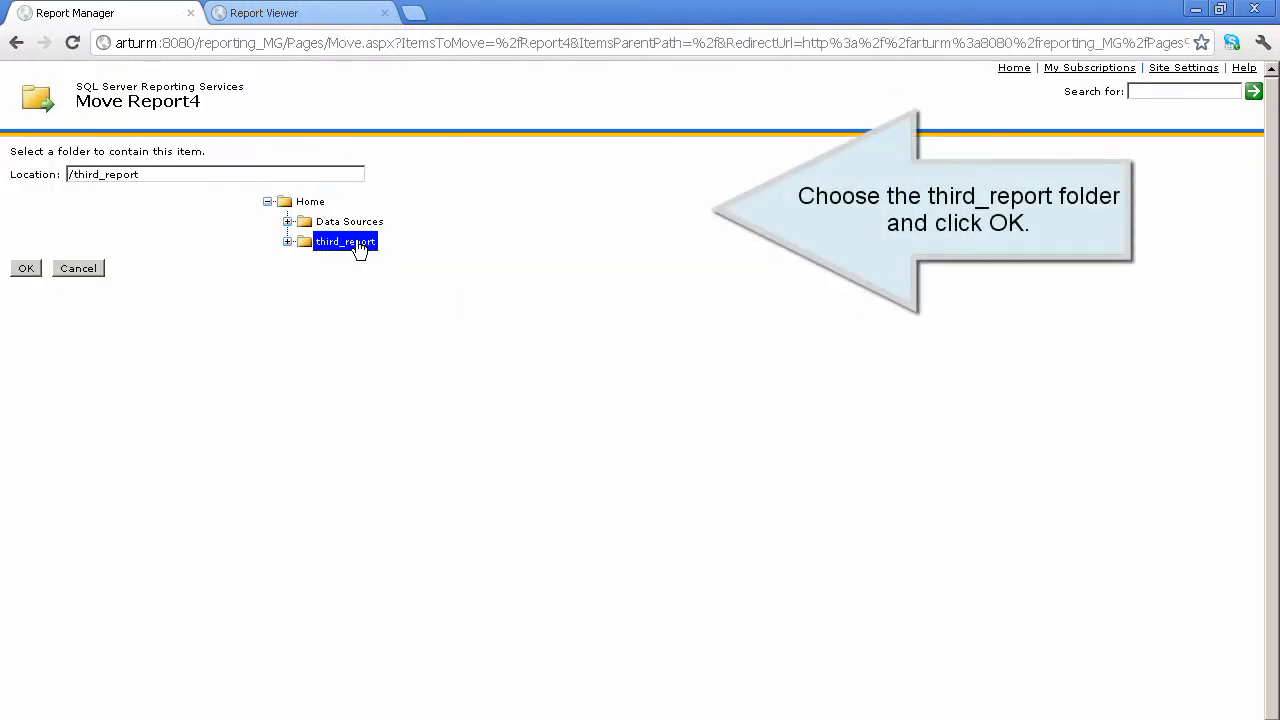
{"action": "left_click", "coordinate": [24, 270]}
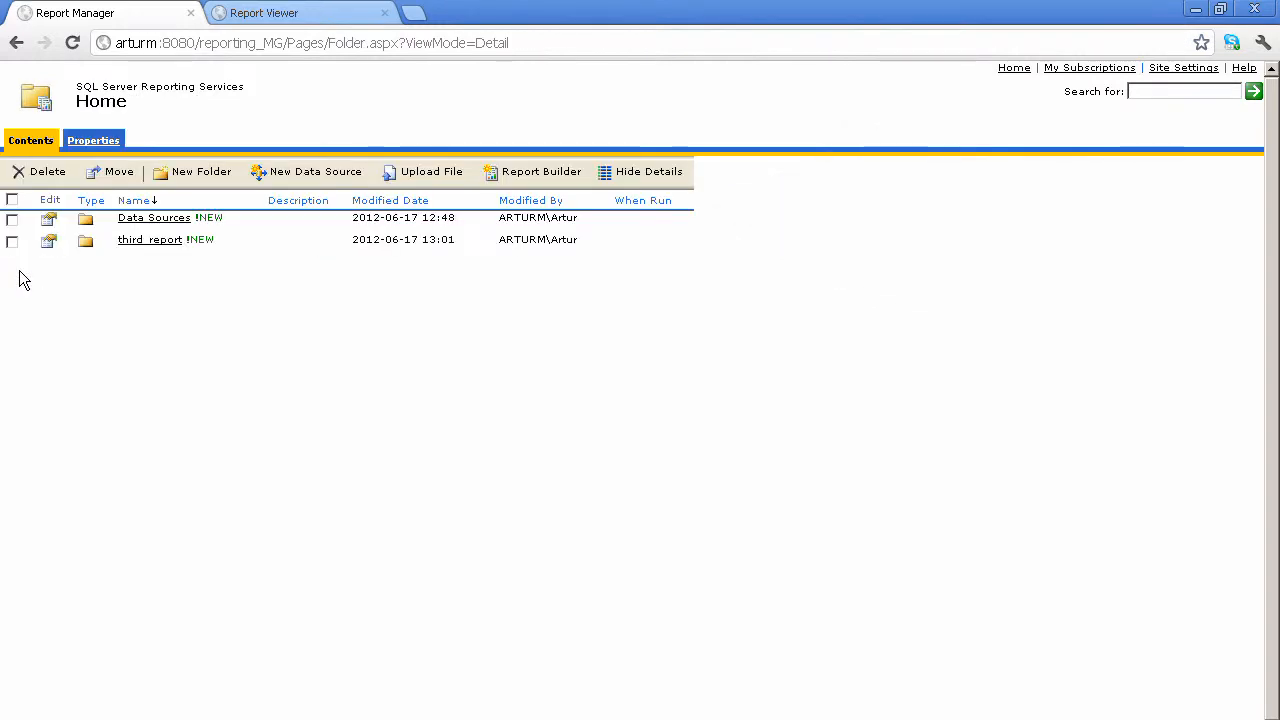
Open the third_report folder and view the moved Report4
{"action": "left_click", "coordinate": [151, 243]}
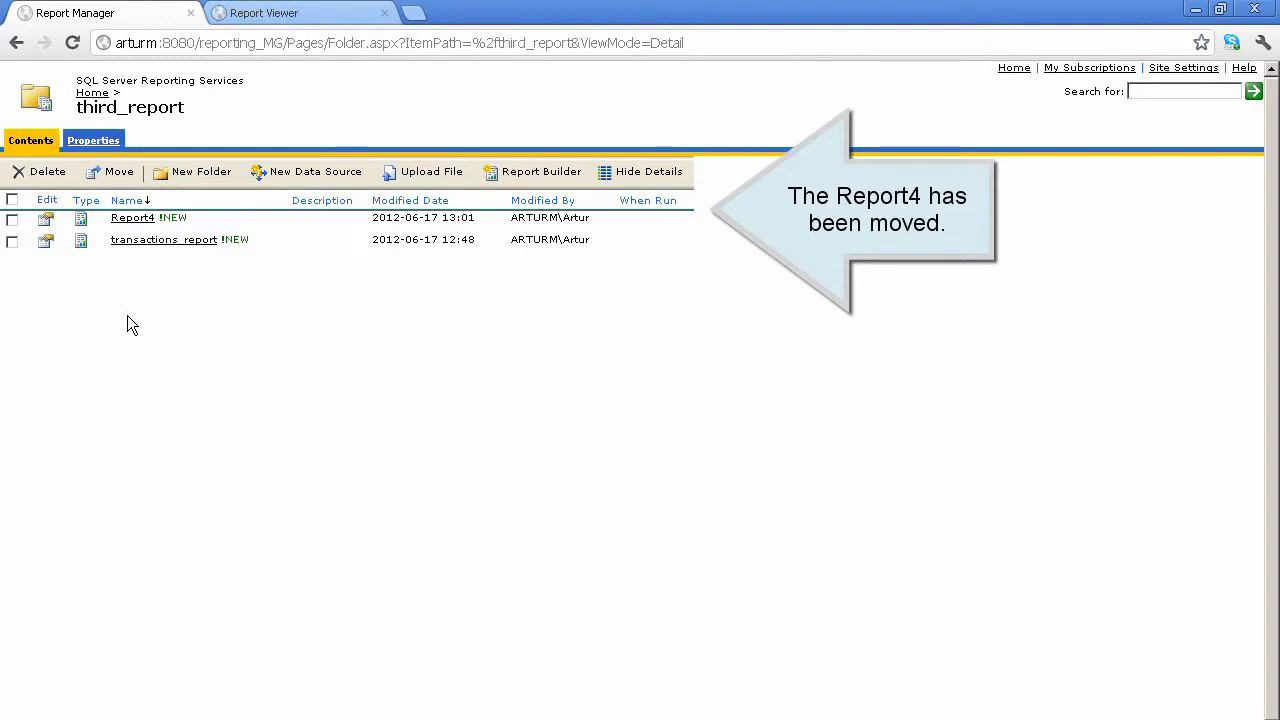
{"action": "left_click", "coordinate": [128, 217]}
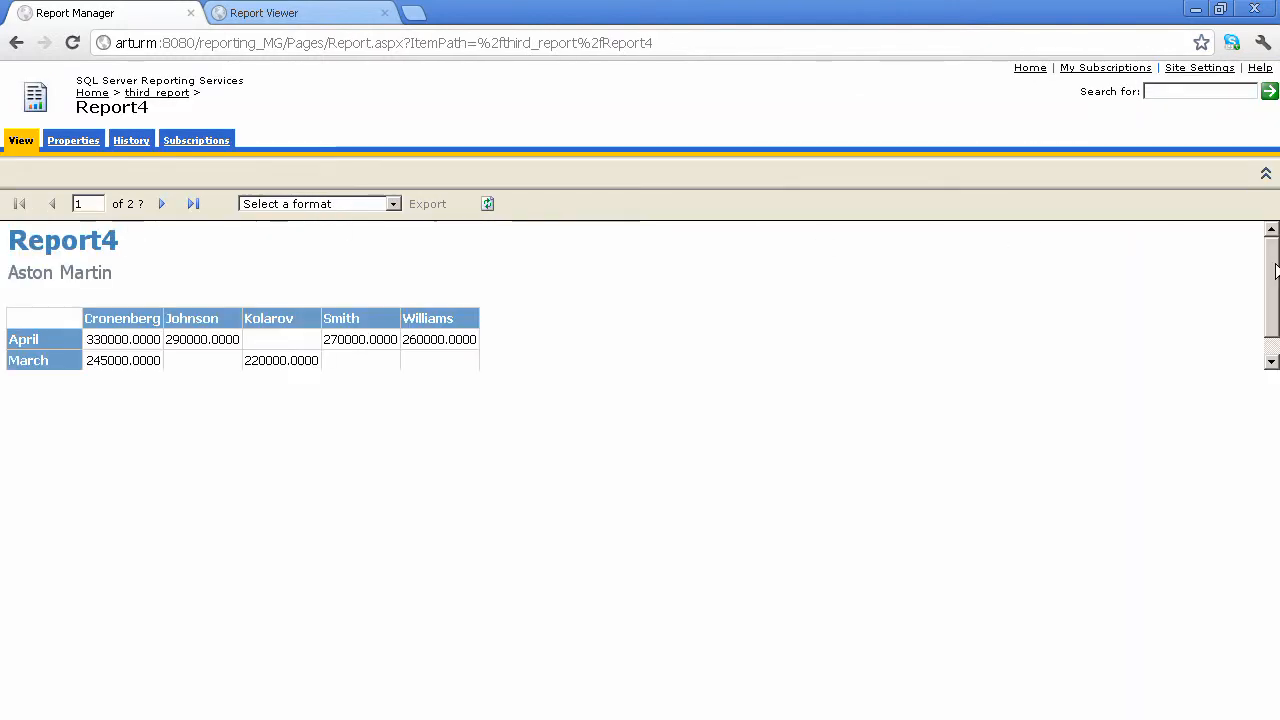
{"action": "left_click_drag", "start_coordinate": [1274, 267], "coordinate": [1268, 218]}
Switch to the Report Viewer page, load the arturm:8080/Reports/ root directory, and open Report4 from the third_report folder
{"action": "left_click", "coordinate": [300, 14]}
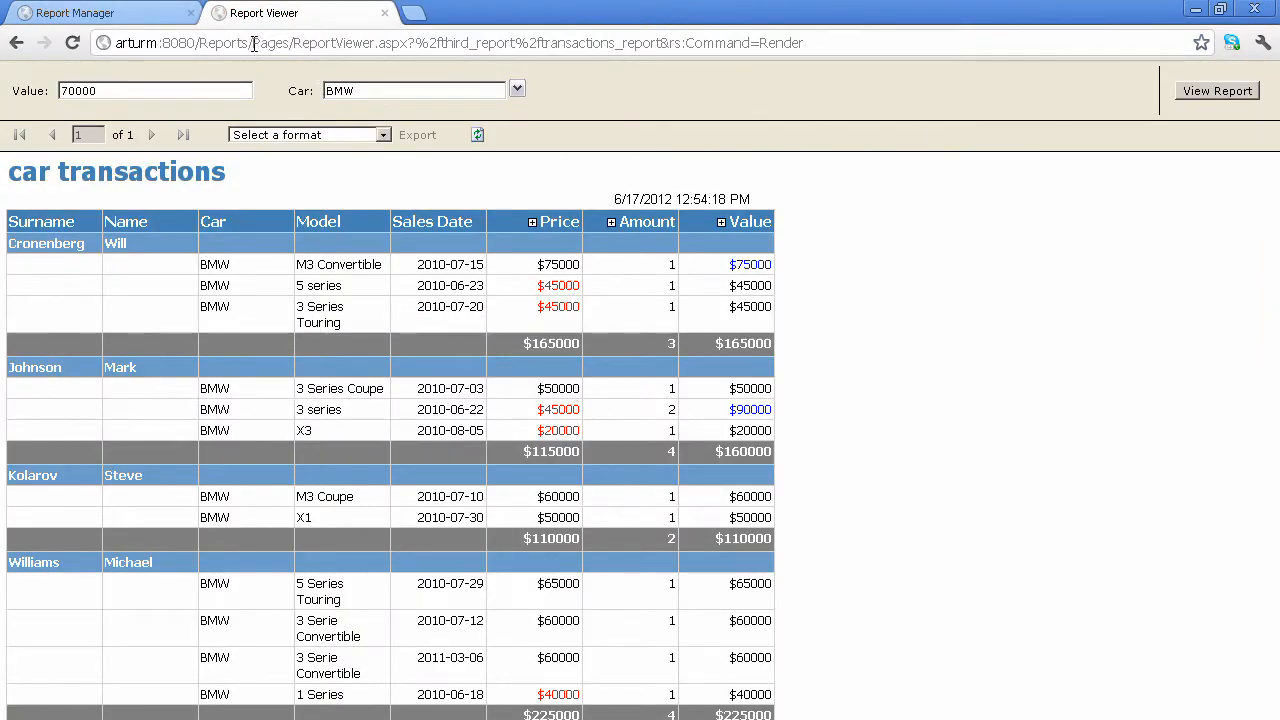
{"action": "left_click_drag", "start_coordinate": [252, 43], "coordinate": [873, 44]}
{"action": "key", "text": "BackSpace"}
{"action": "key", "text": "Return"}
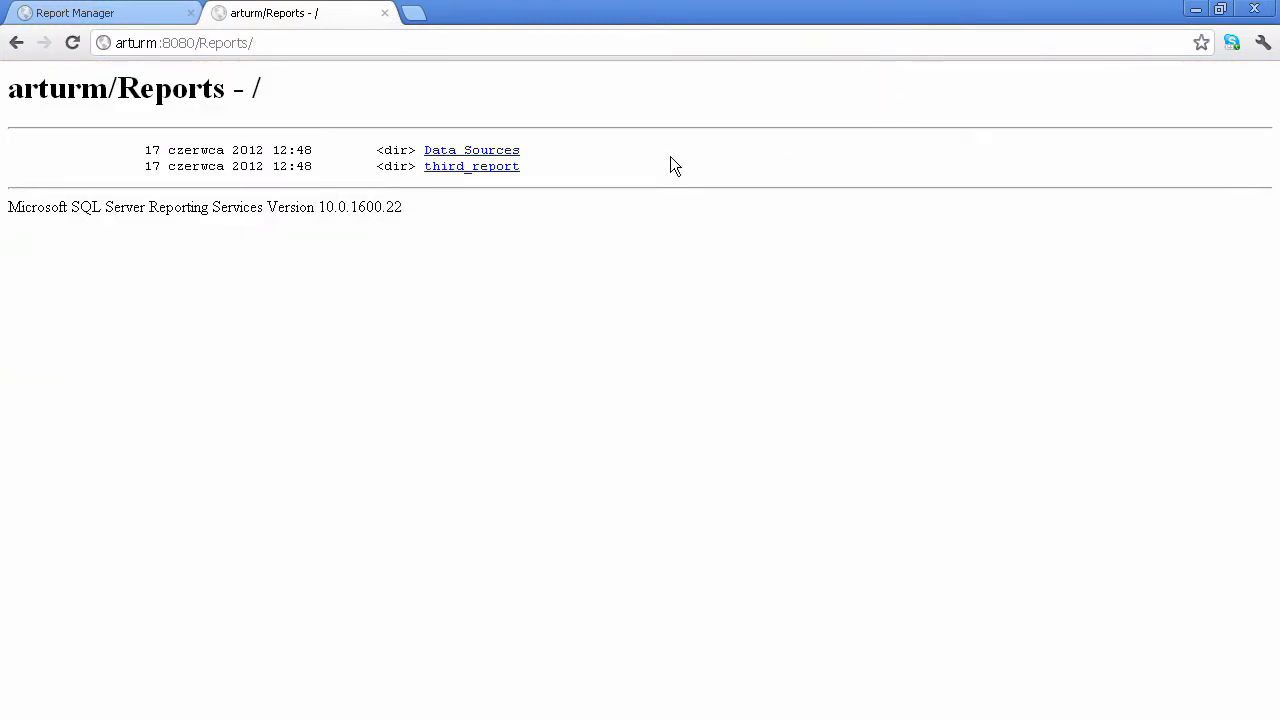
{"action": "left_click", "coordinate": [458, 168]}
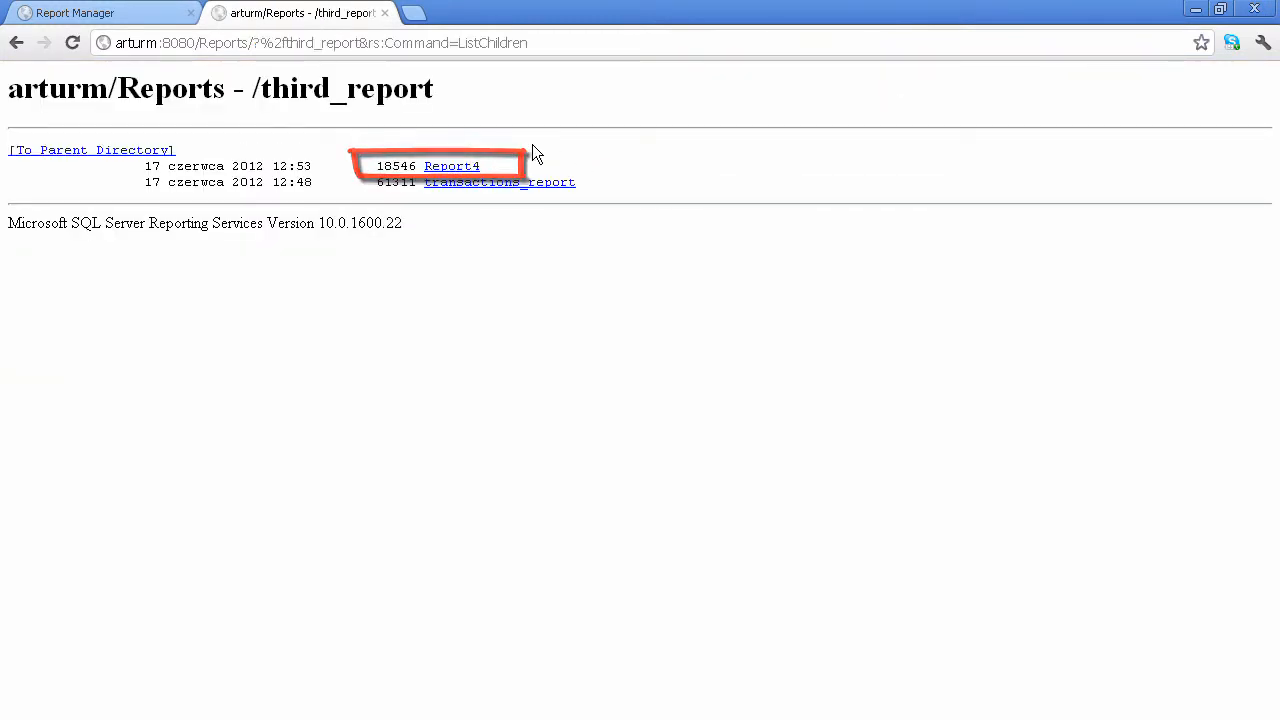
{"action": "left_click", "coordinate": [446, 166]}
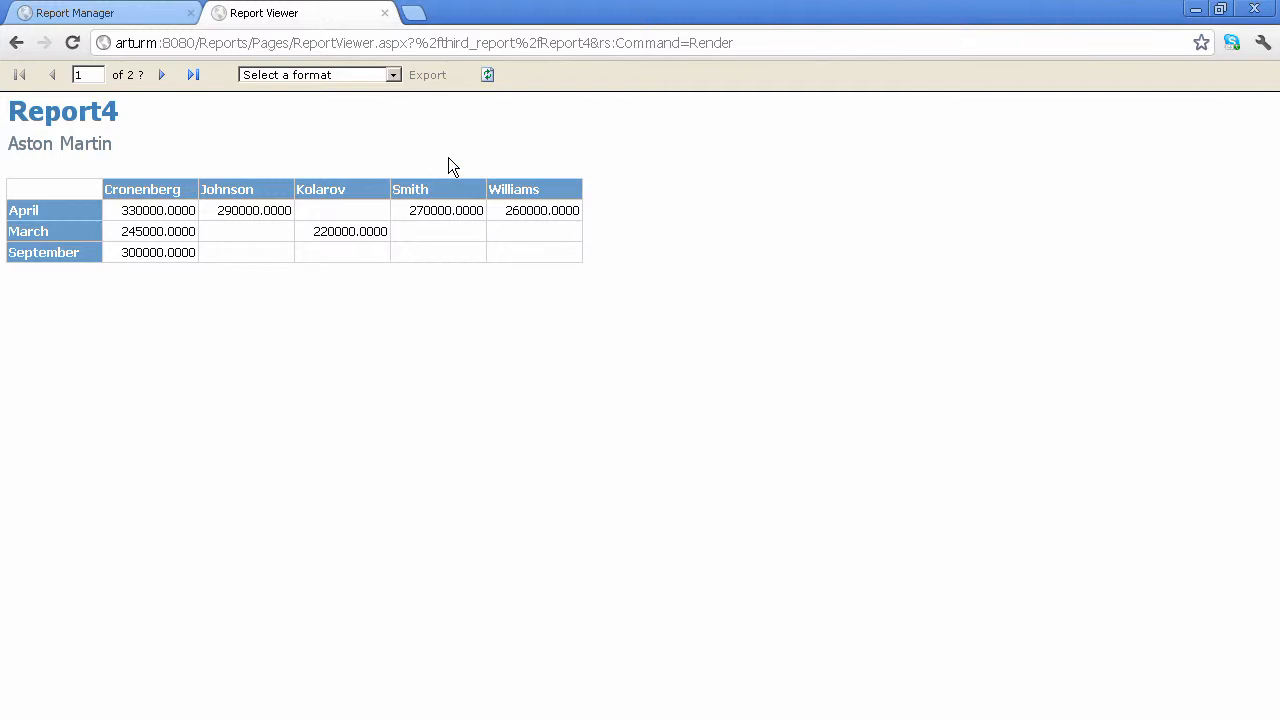
Page forward through Report4 to examine its following pages
{"action": "left_click", "coordinate": [162, 74]}
{"action": "left_click", "coordinate": [163, 74]}
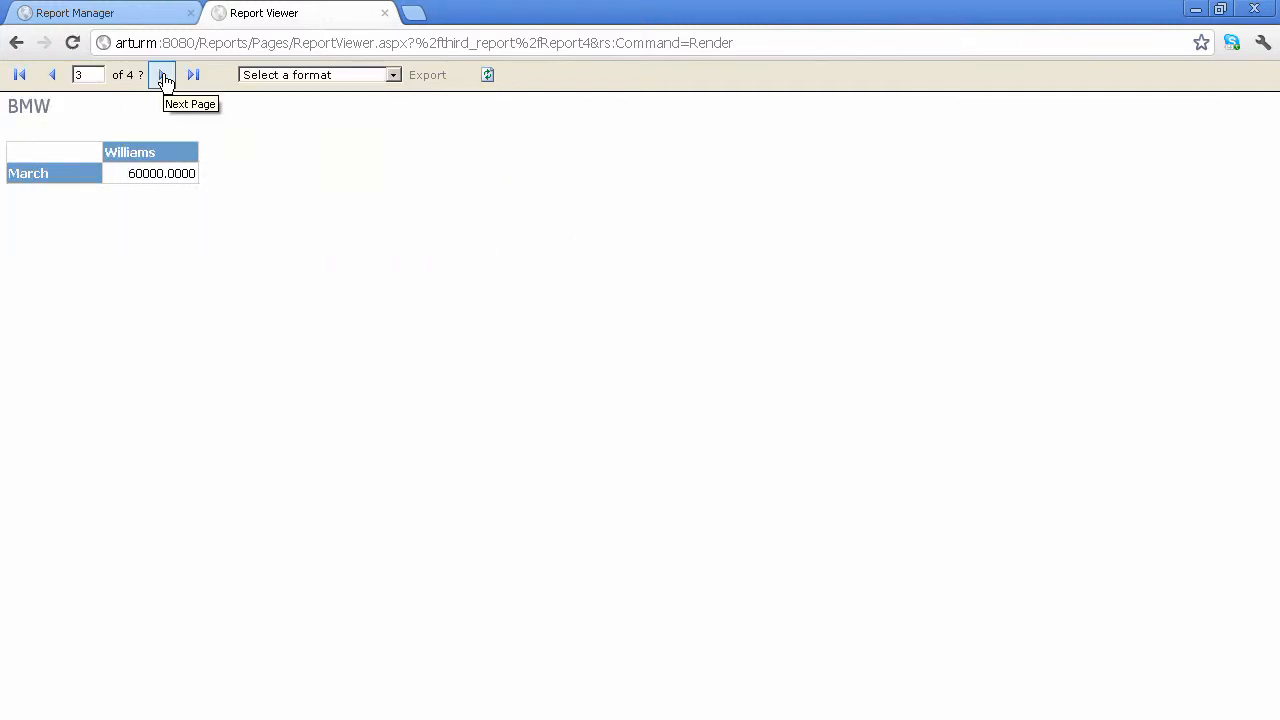
{"action": "left_click", "coordinate": [163, 74]}
{"action": "left_click", "coordinate": [163, 74]}
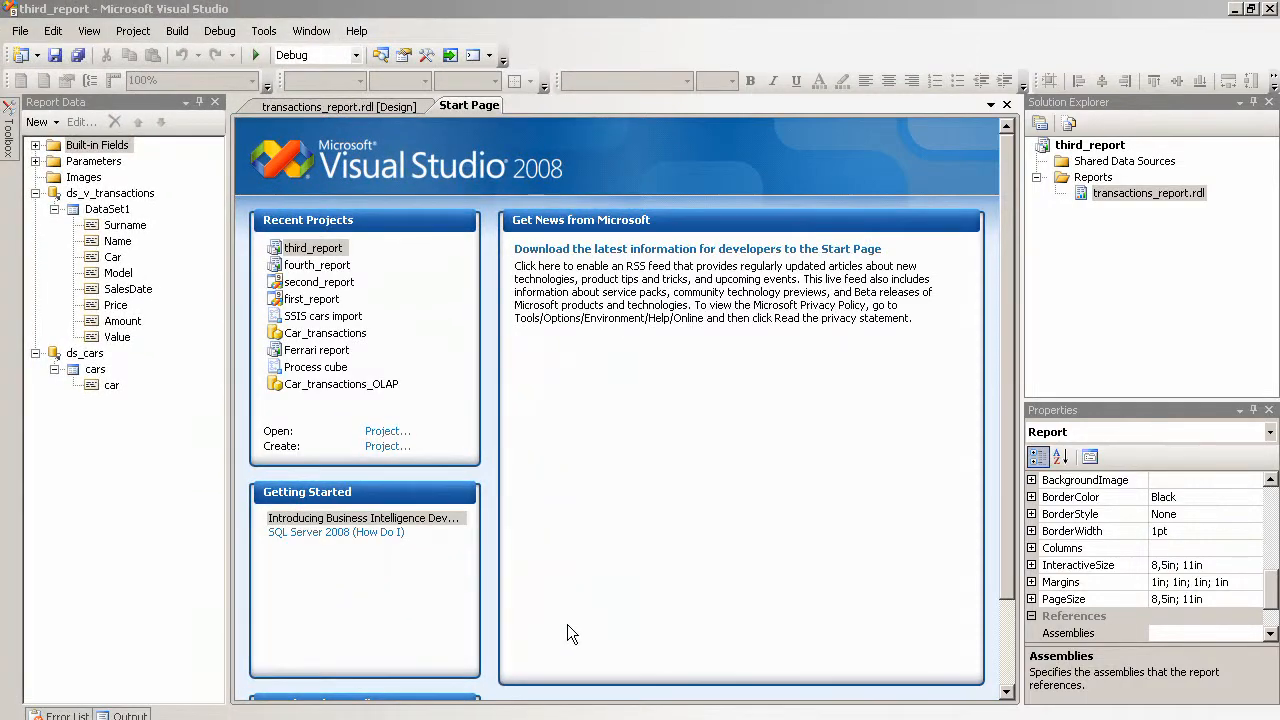
{"action": "left_click", "coordinate": [302, 282]}
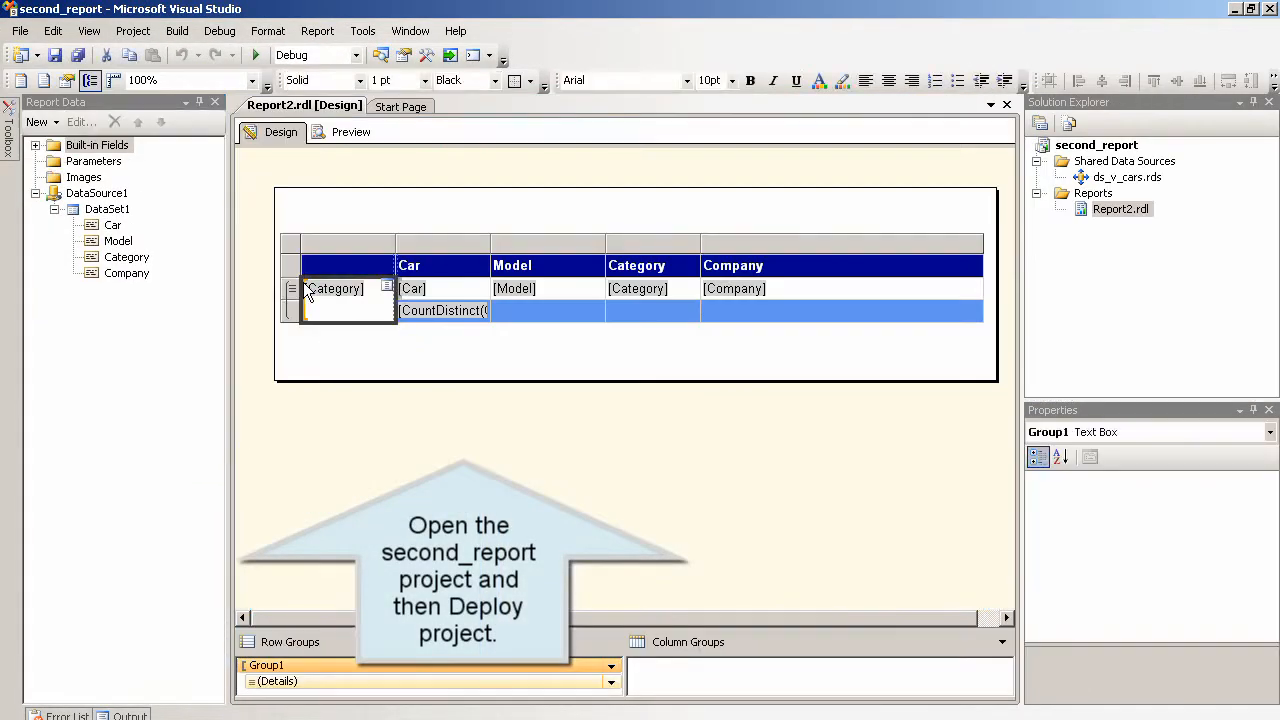
{"action": "left_click", "coordinate": [1192, 301]}
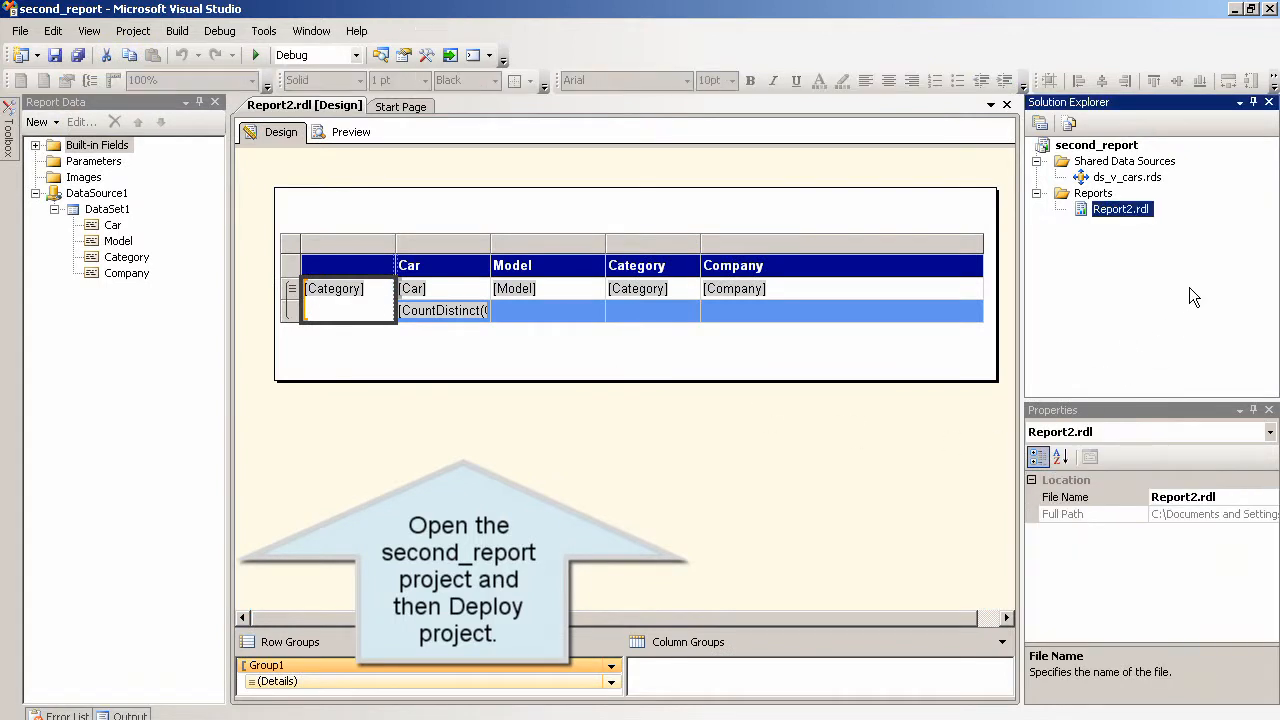
{"action": "right_click", "coordinate": [1094, 148]}
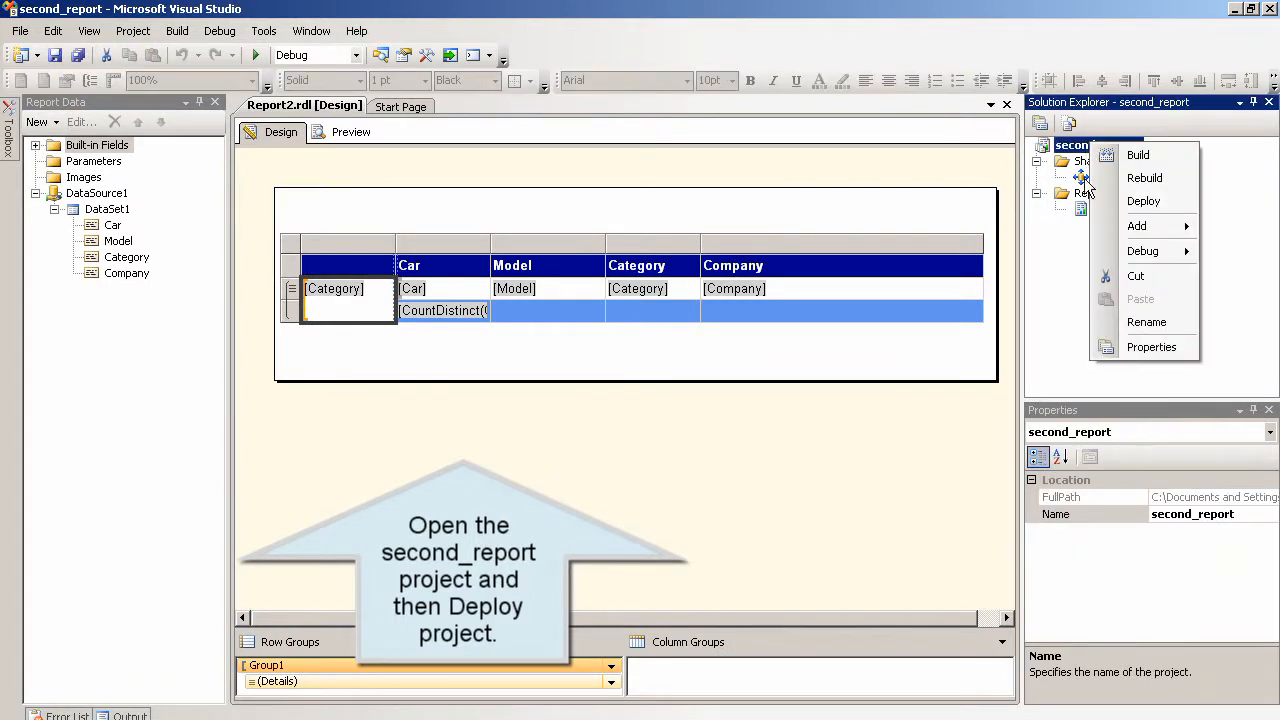
{"action": "left_click", "coordinate": [1116, 344]}
{"action": "left_click", "coordinate": [877, 345]}
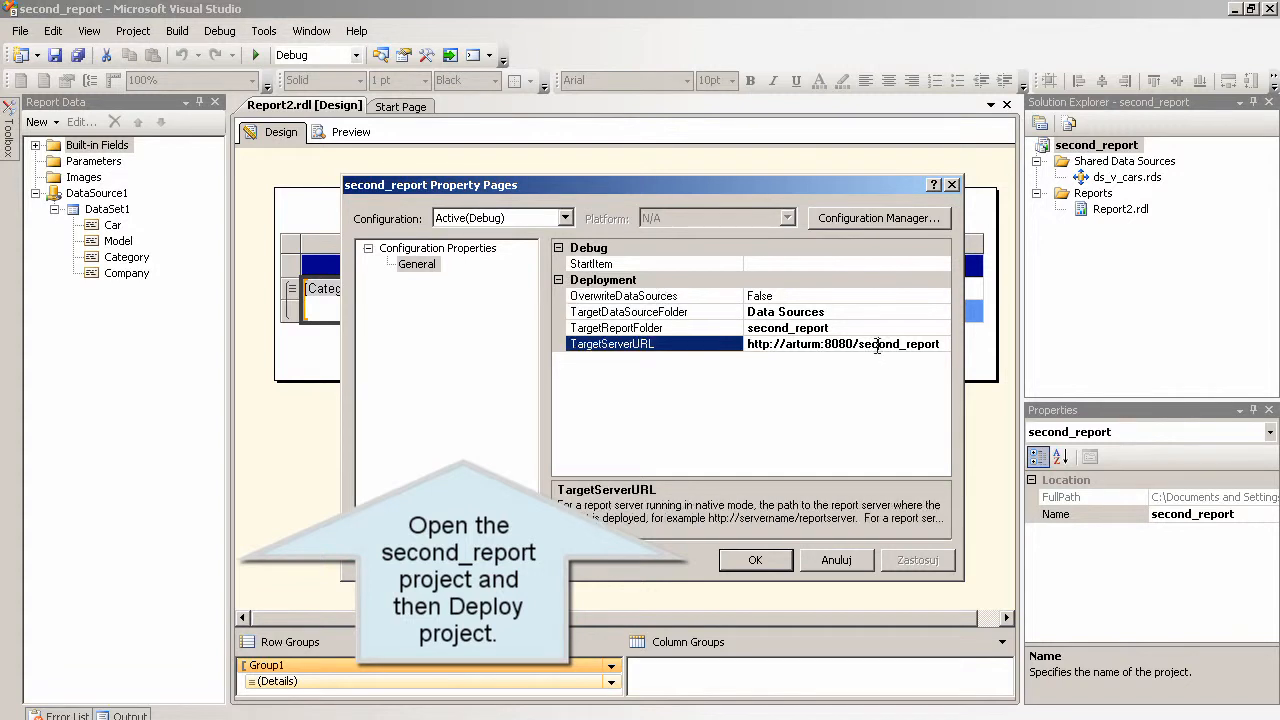
{"action": "key", "text": "ctrl+a"}
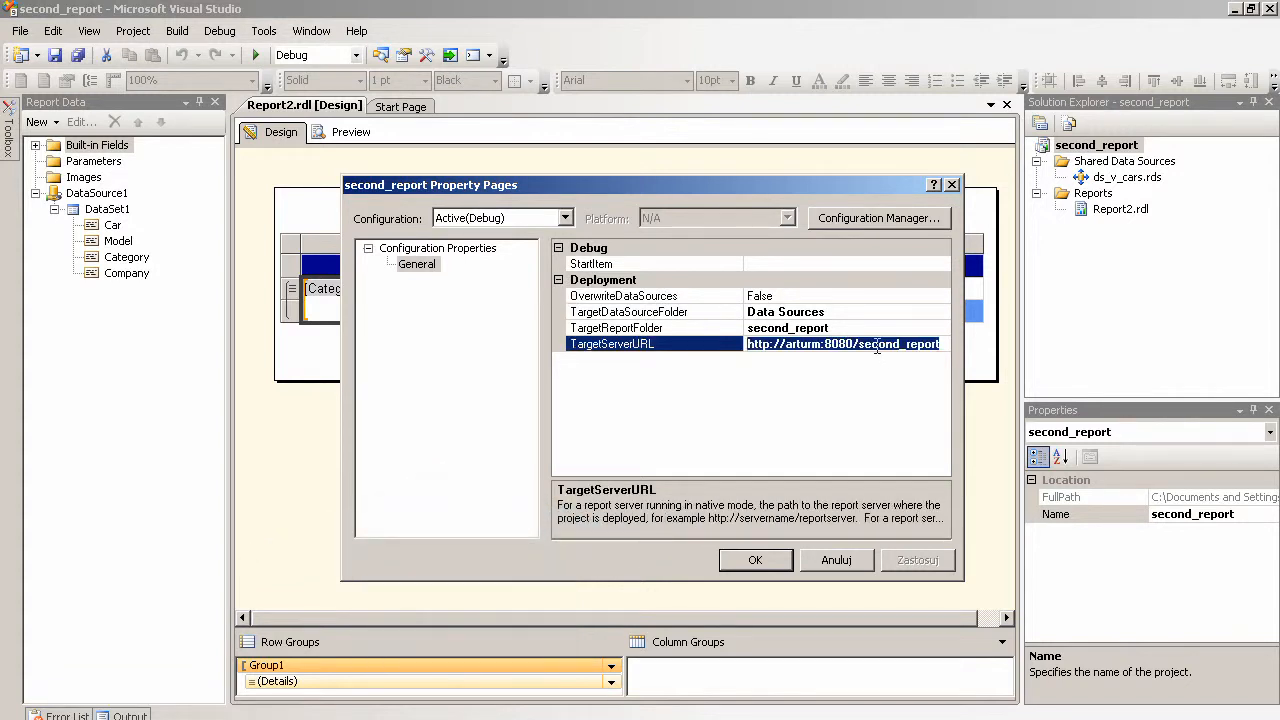
{"action": "type", "text": "http://arturm:8080/reports"}
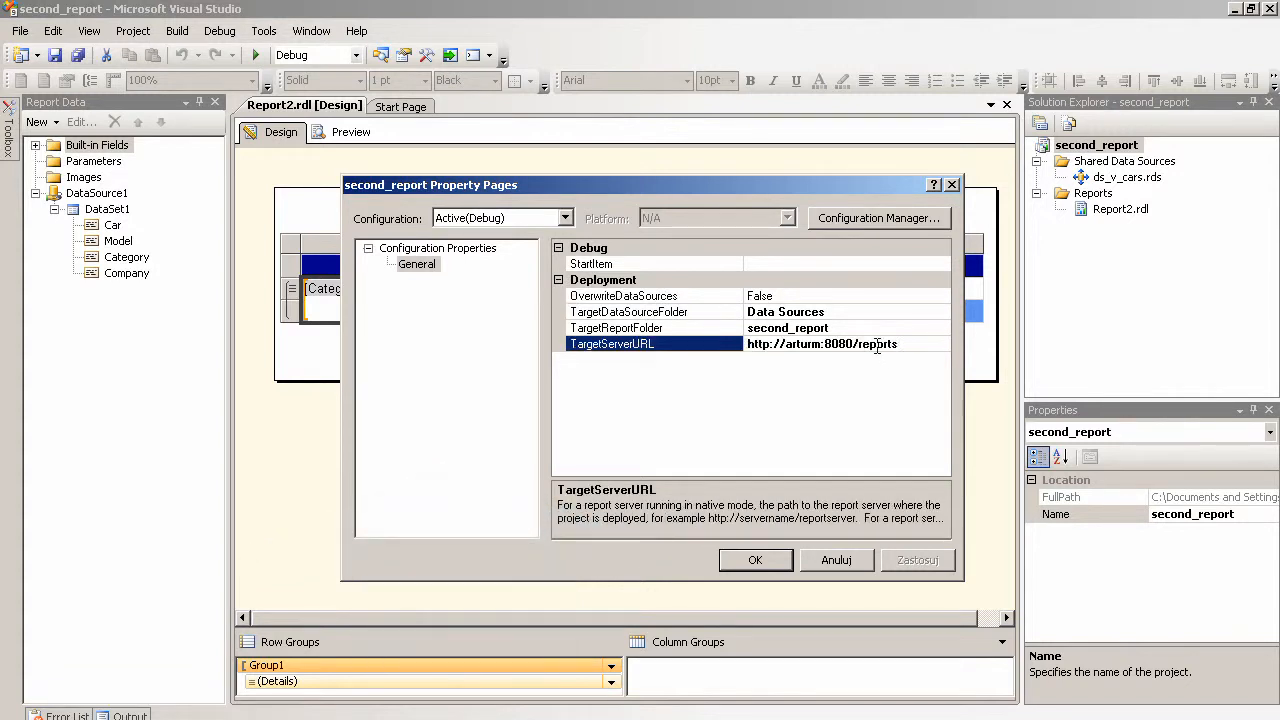
{"action": "left_click", "coordinate": [855, 217]}
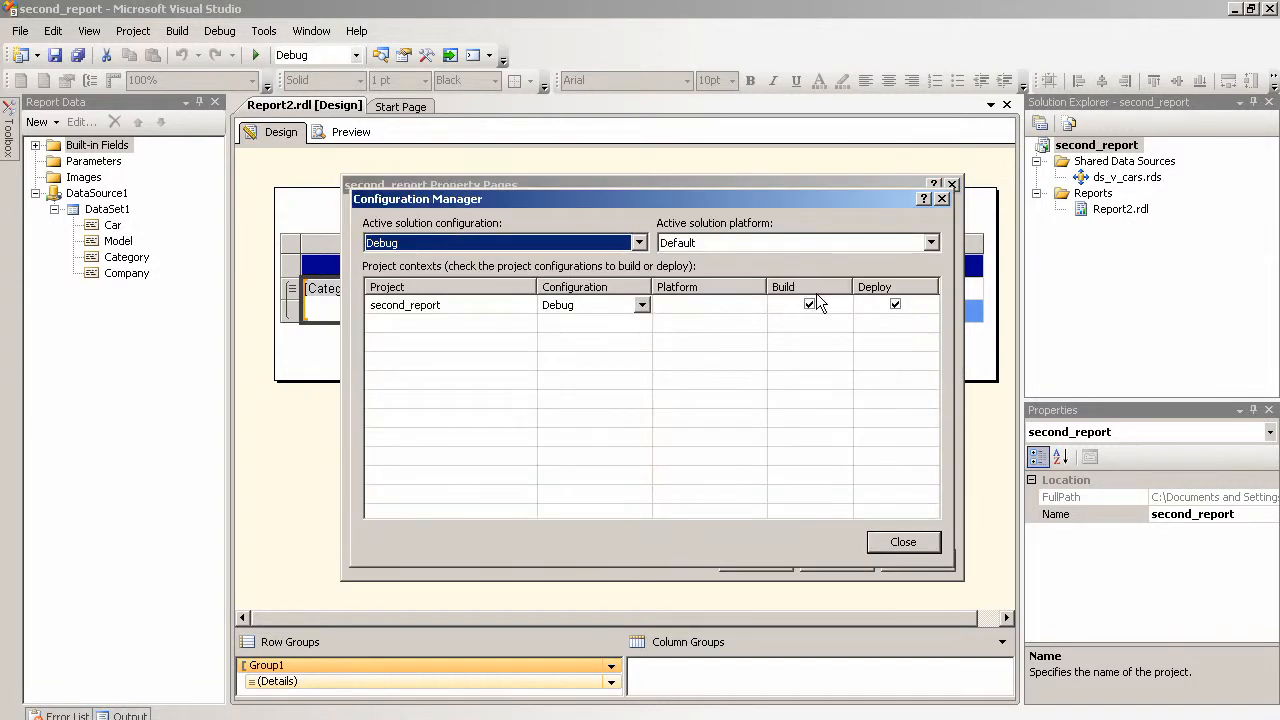
{"action": "left_click", "coordinate": [903, 542]}
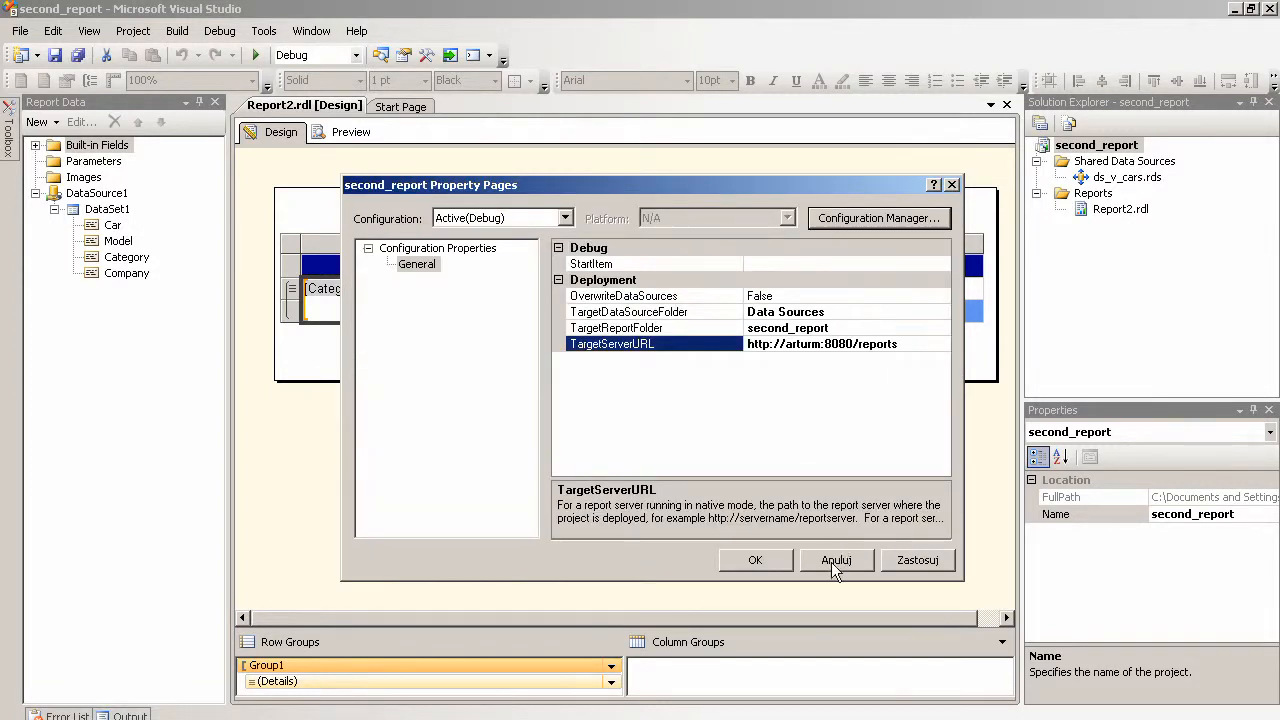
{"action": "left_click", "coordinate": [767, 562]}
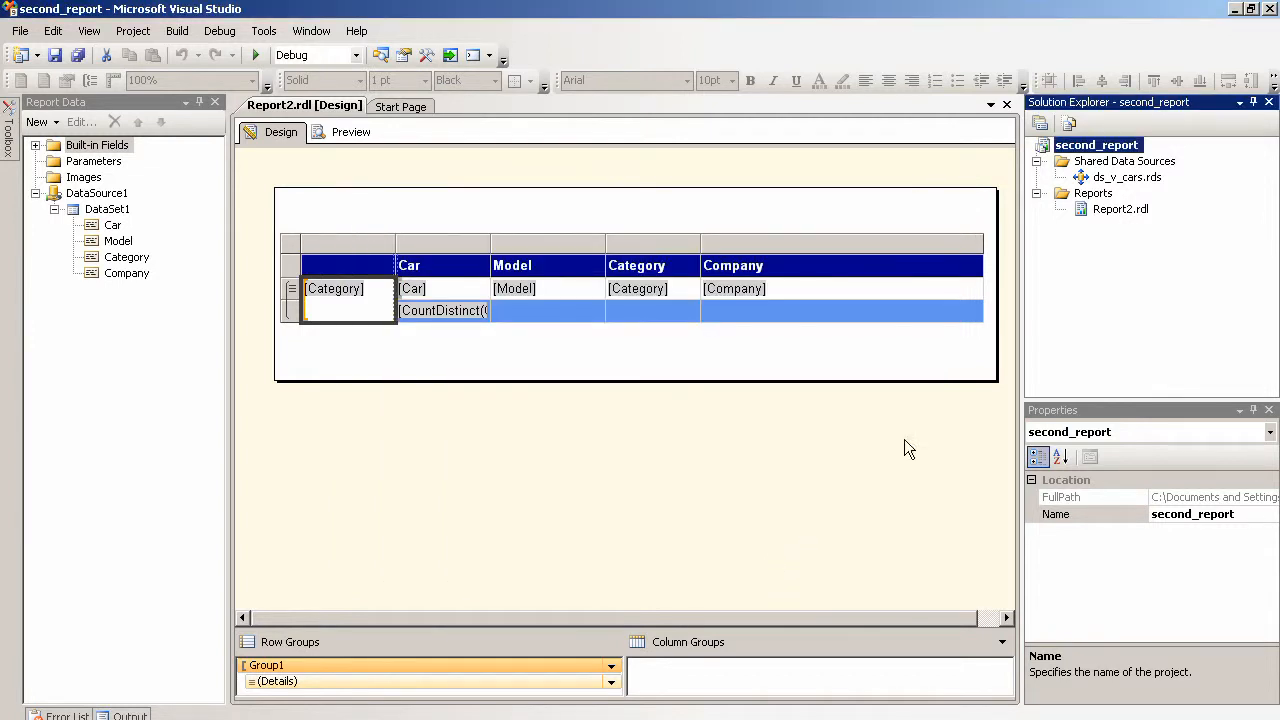
Deploy the second_report project to the report server
{"action": "right_click", "coordinate": [1062, 149]}
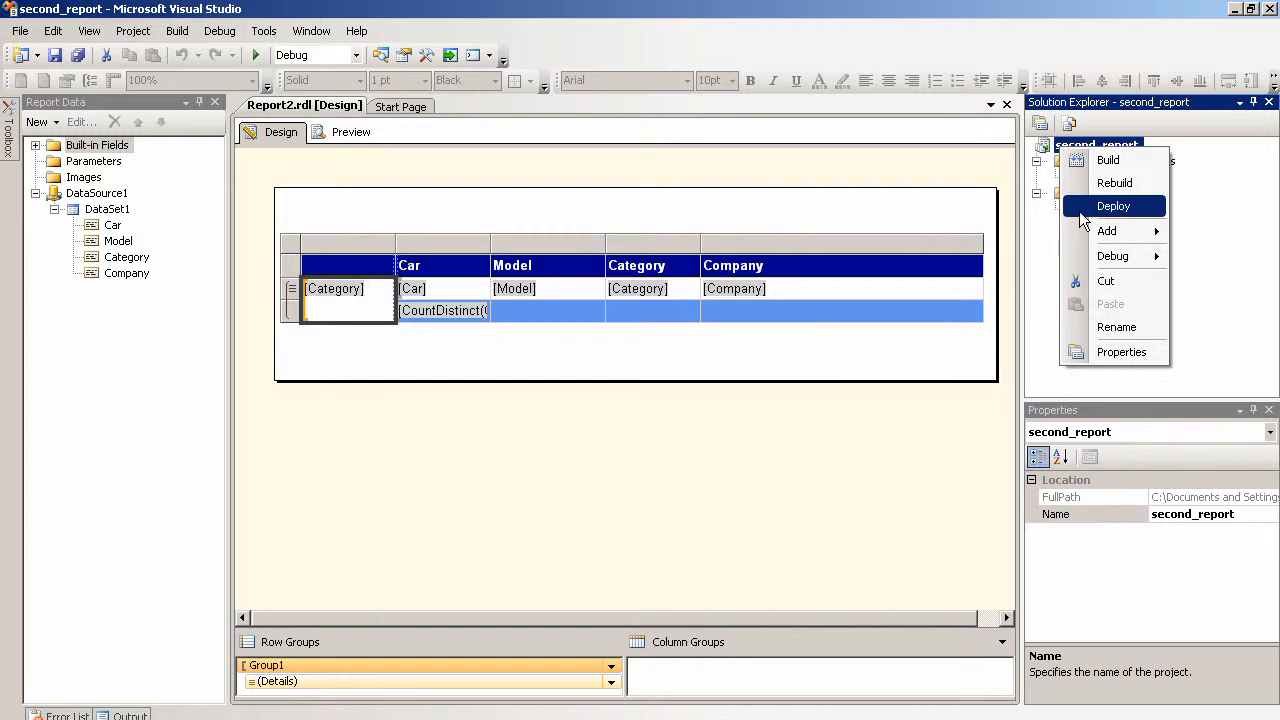
{"action": "left_click", "coordinate": [1112, 206]}
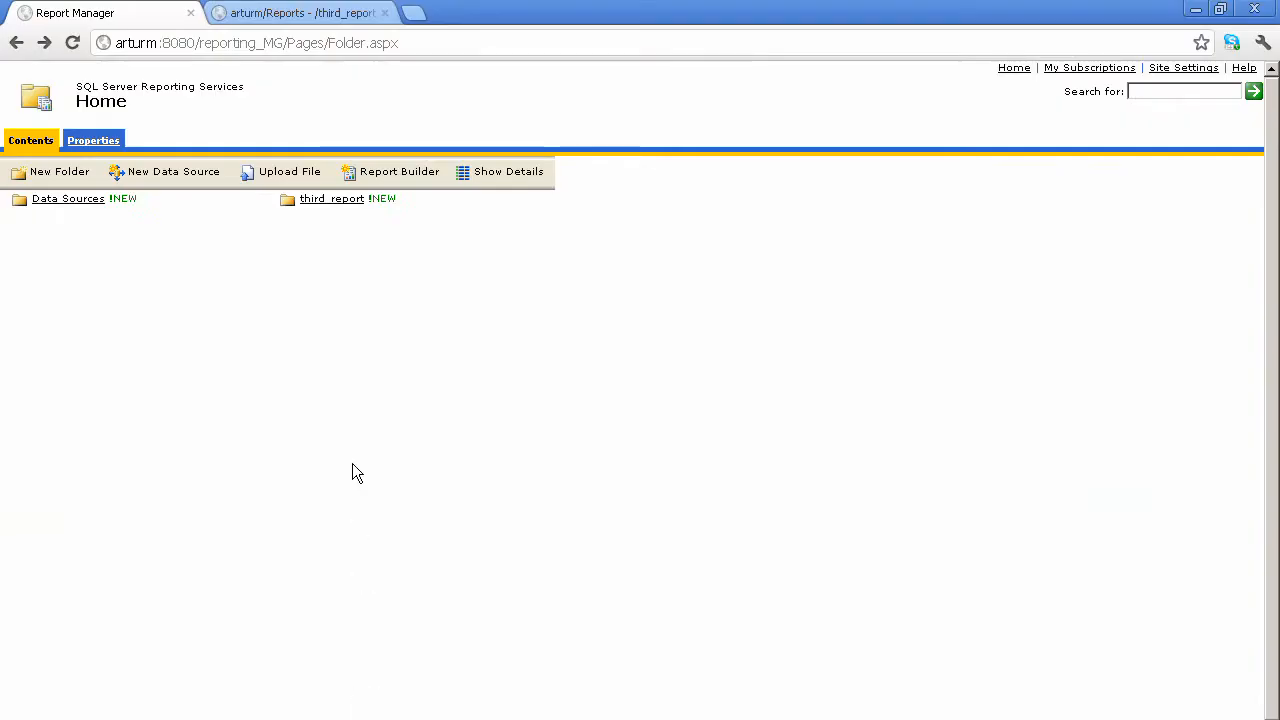
Refresh the Home folder in Report Manager and open the ds_v_cars properties from the Data Sources folder
{"action": "left_click", "coordinate": [77, 50]}
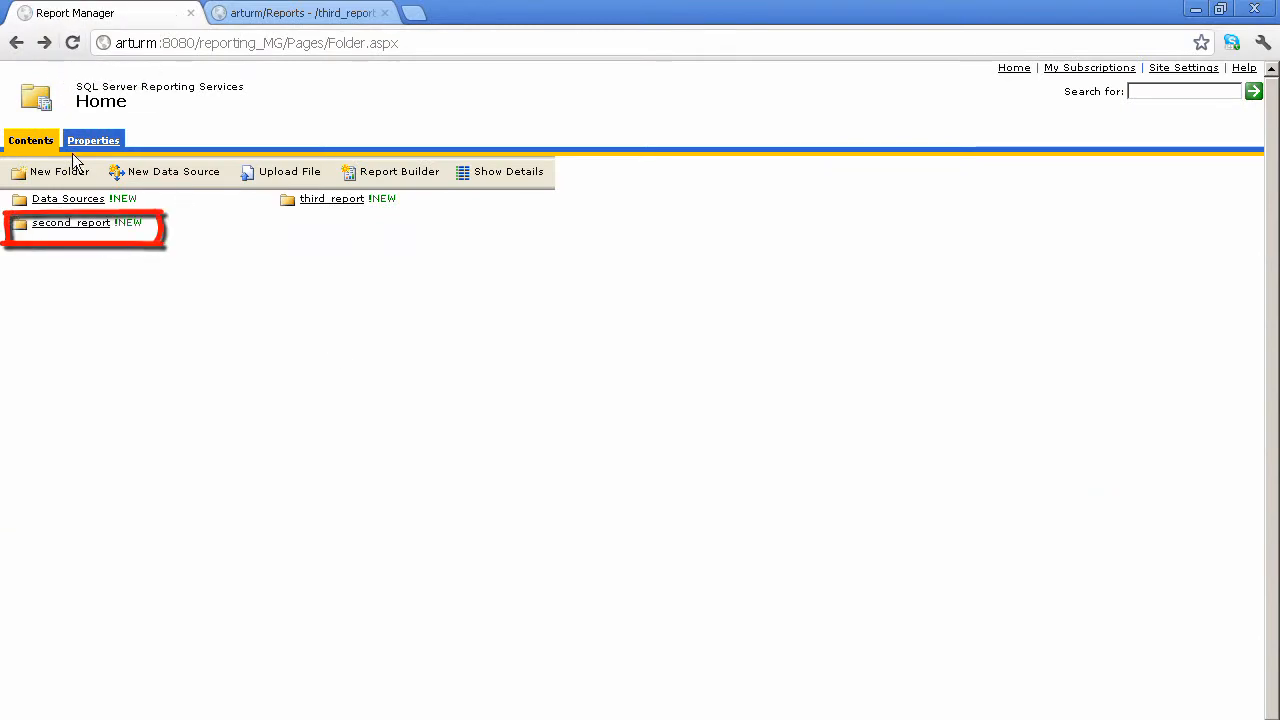
{"action": "left_click", "coordinate": [68, 200]}
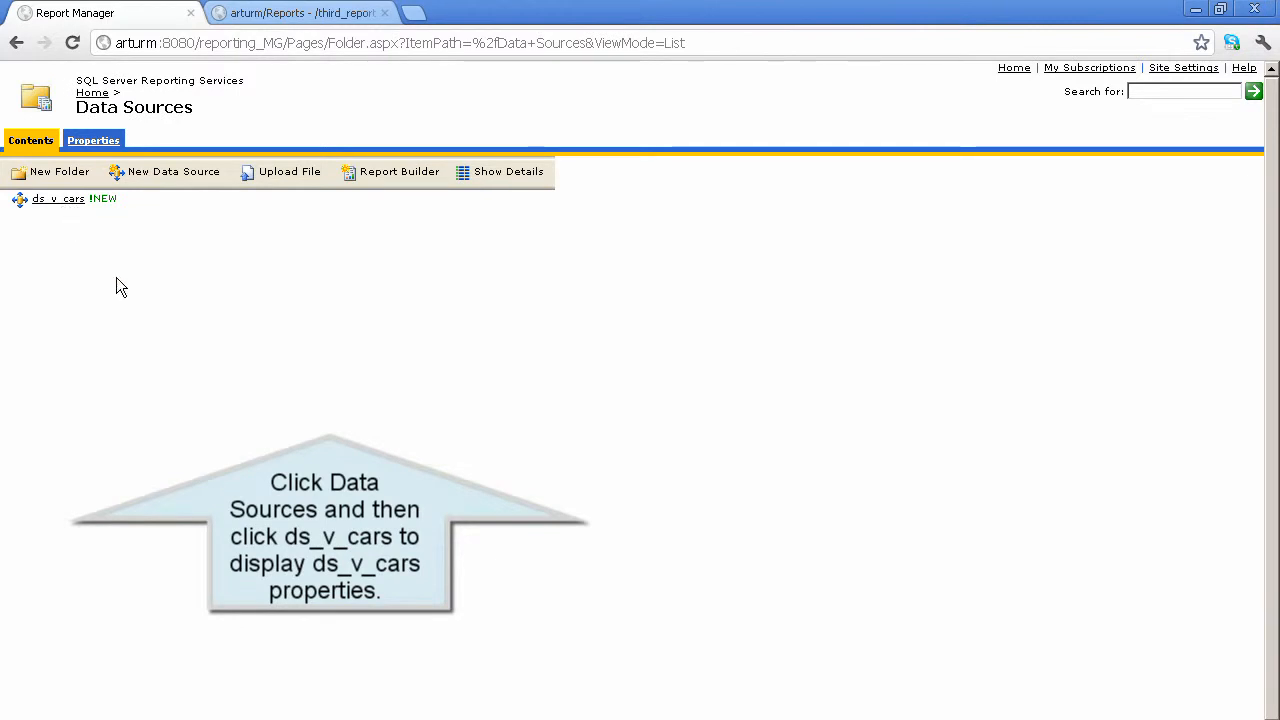
{"action": "left_click", "coordinate": [60, 200]}
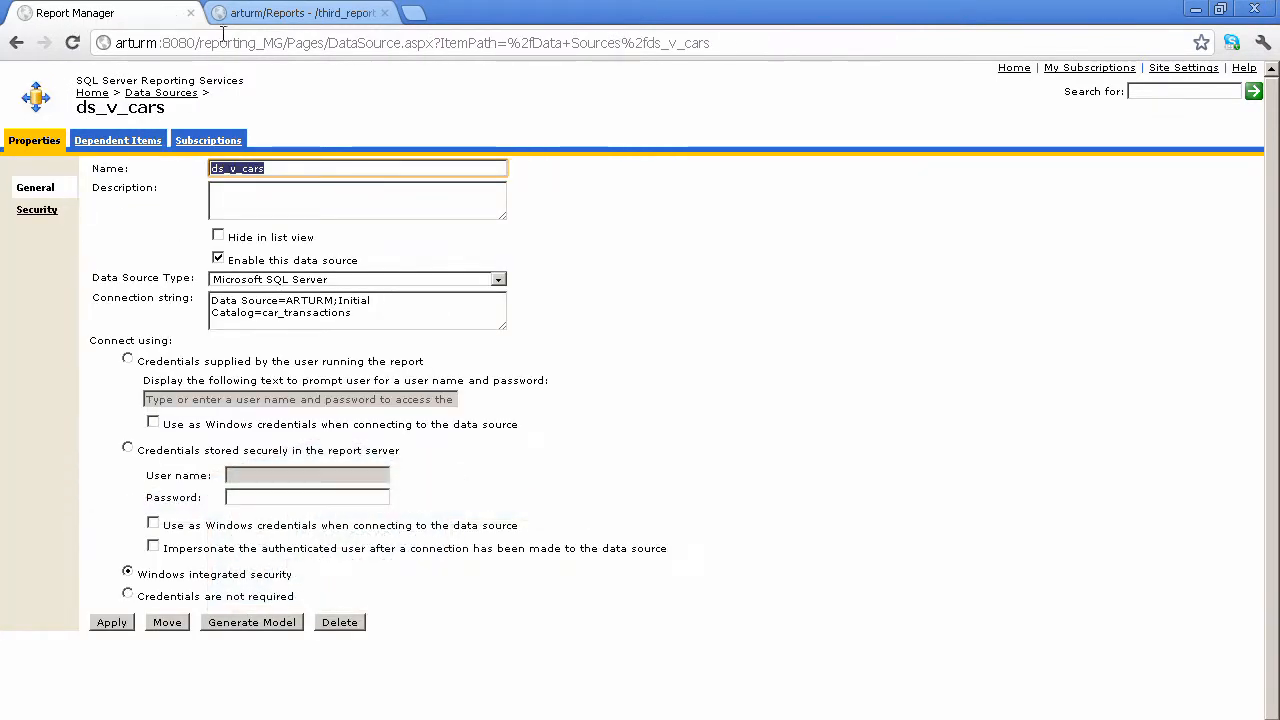
Go back to the root of the arturm/Reports directory listing and reload it
{"action": "left_click", "coordinate": [266, 14]}
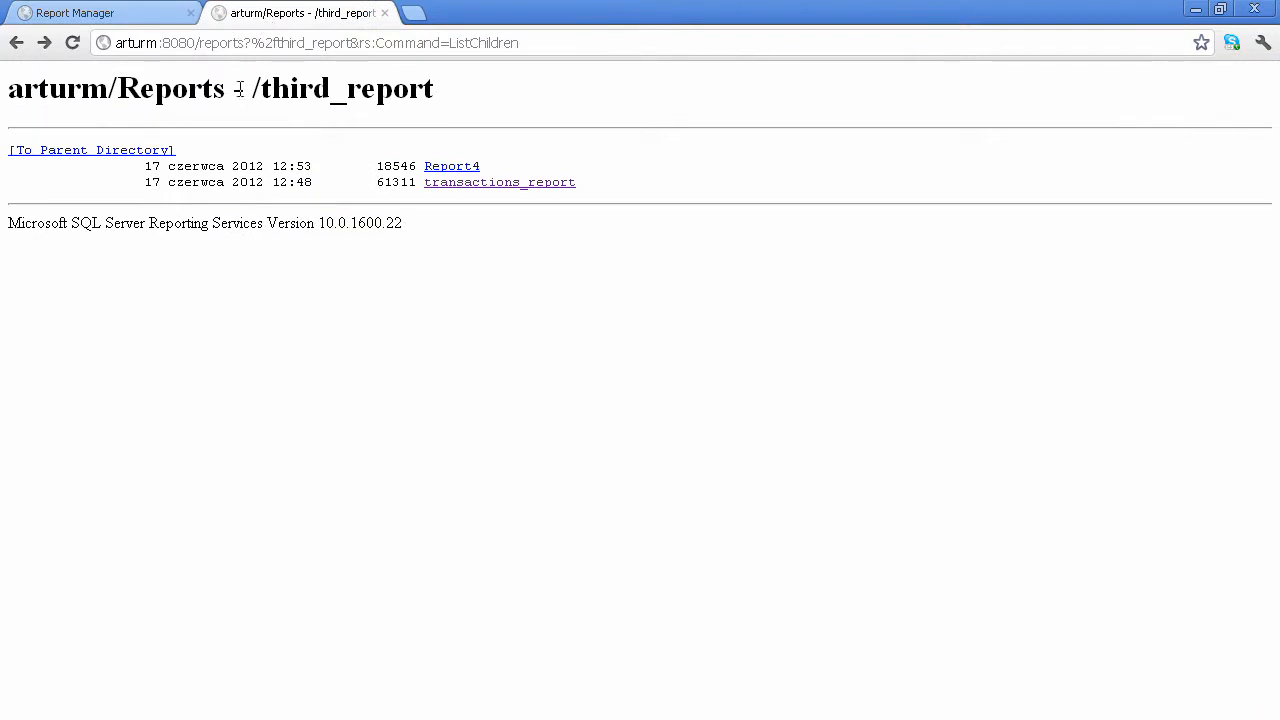
{"action": "left_click", "coordinate": [75, 44]}
{"action": "left_click", "coordinate": [16, 44]}
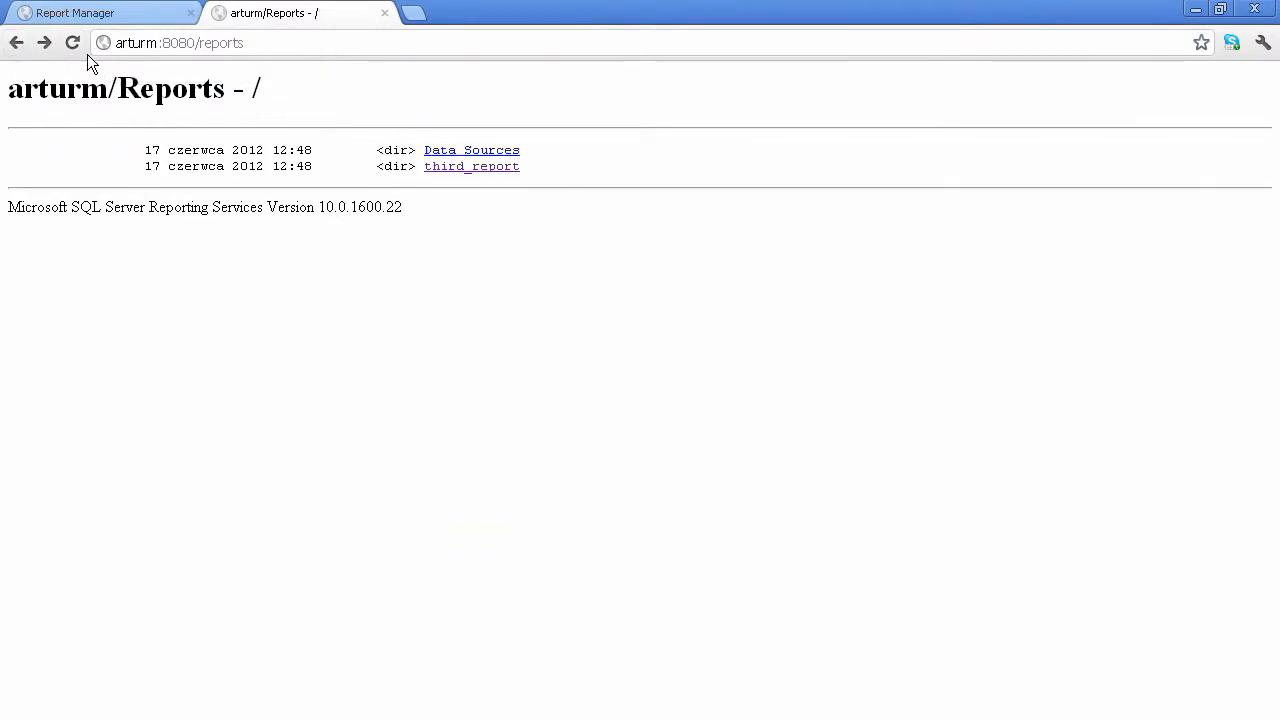
{"action": "left_click", "coordinate": [71, 43]}
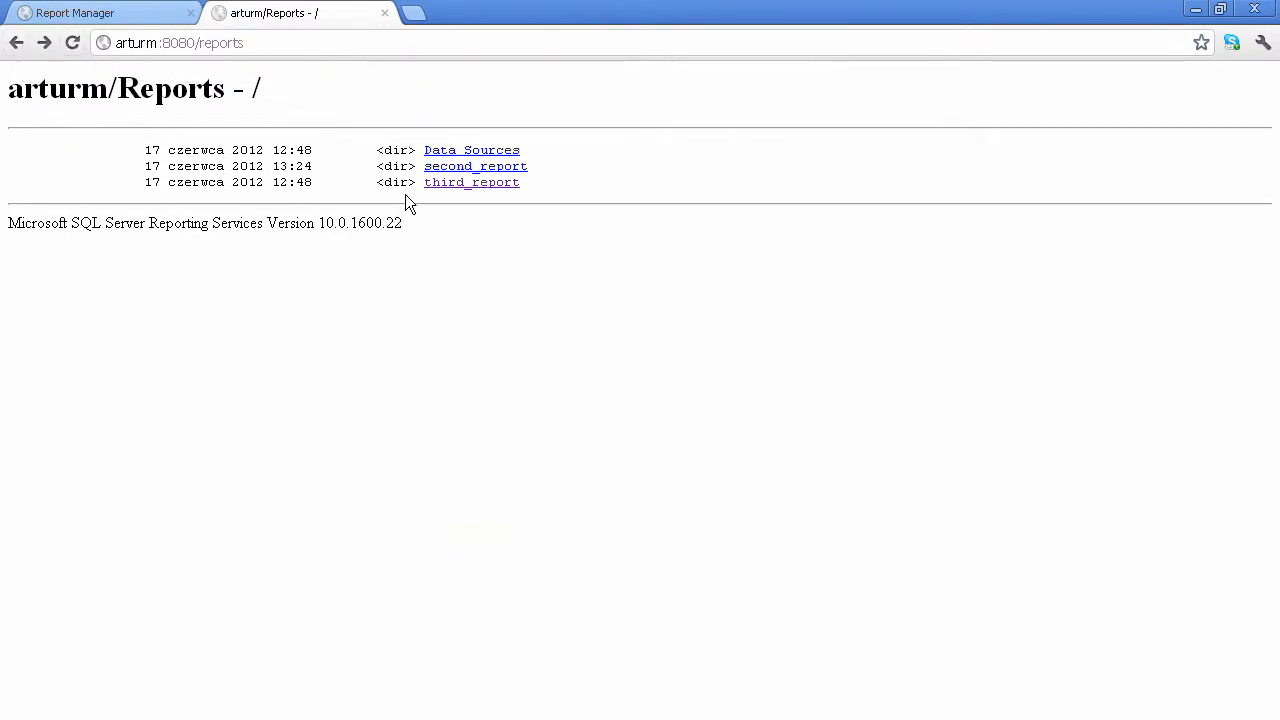
View the first page of Report2 from the second_report folder and return to the ds_v_cars page in Report Manager
{"action": "left_click", "coordinate": [474, 167]}
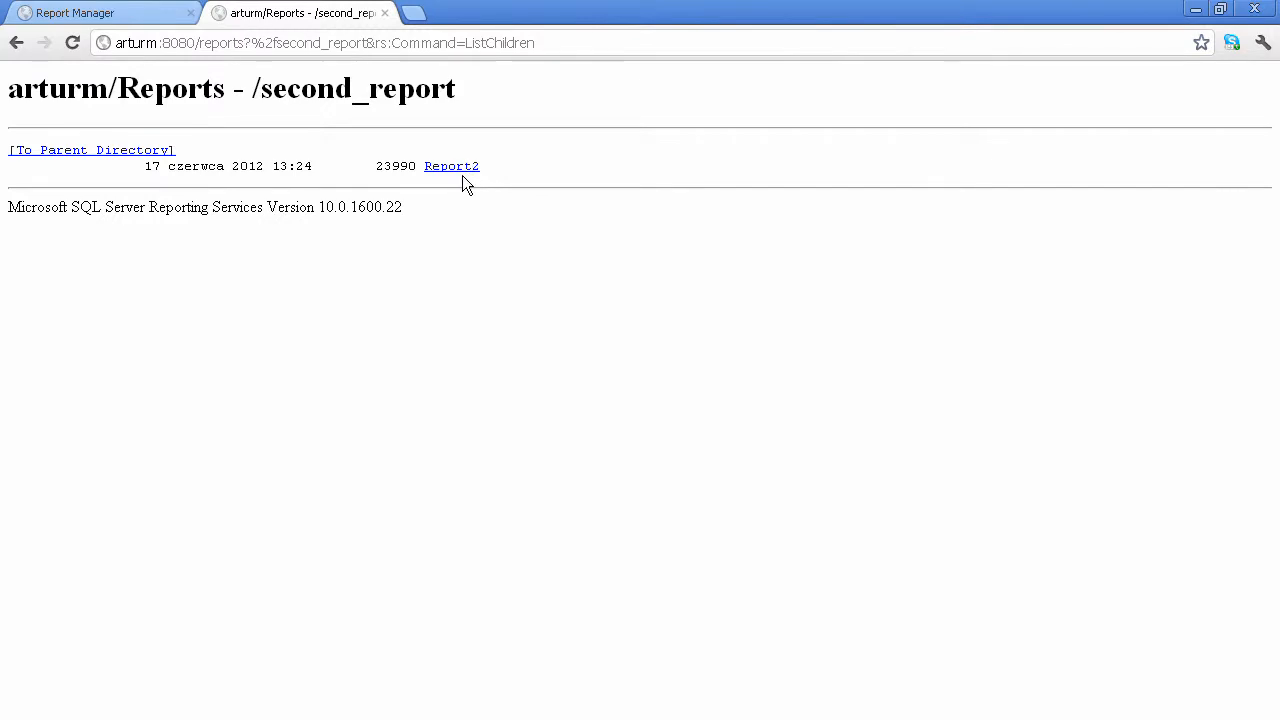
{"action": "left_click", "coordinate": [455, 167]}
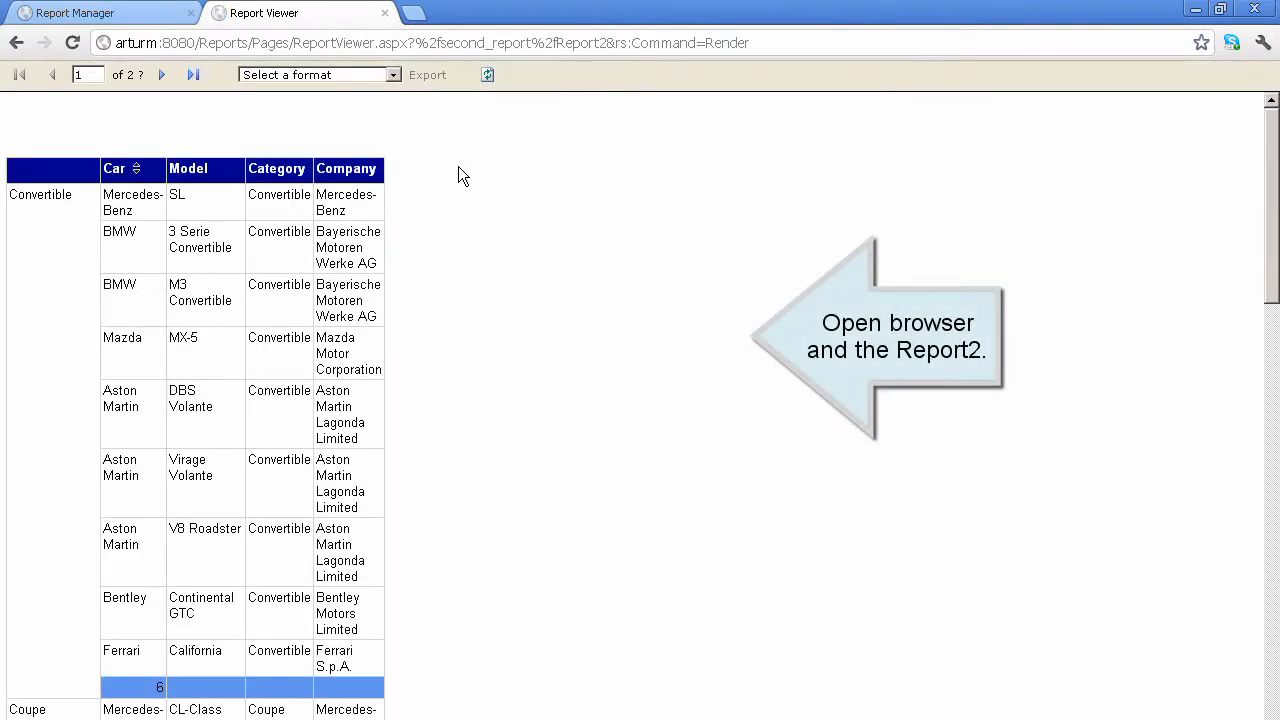
{"action": "scroll", "coordinate": [1006, 257], "scroll_direction": "down", "scroll_amount": 10}
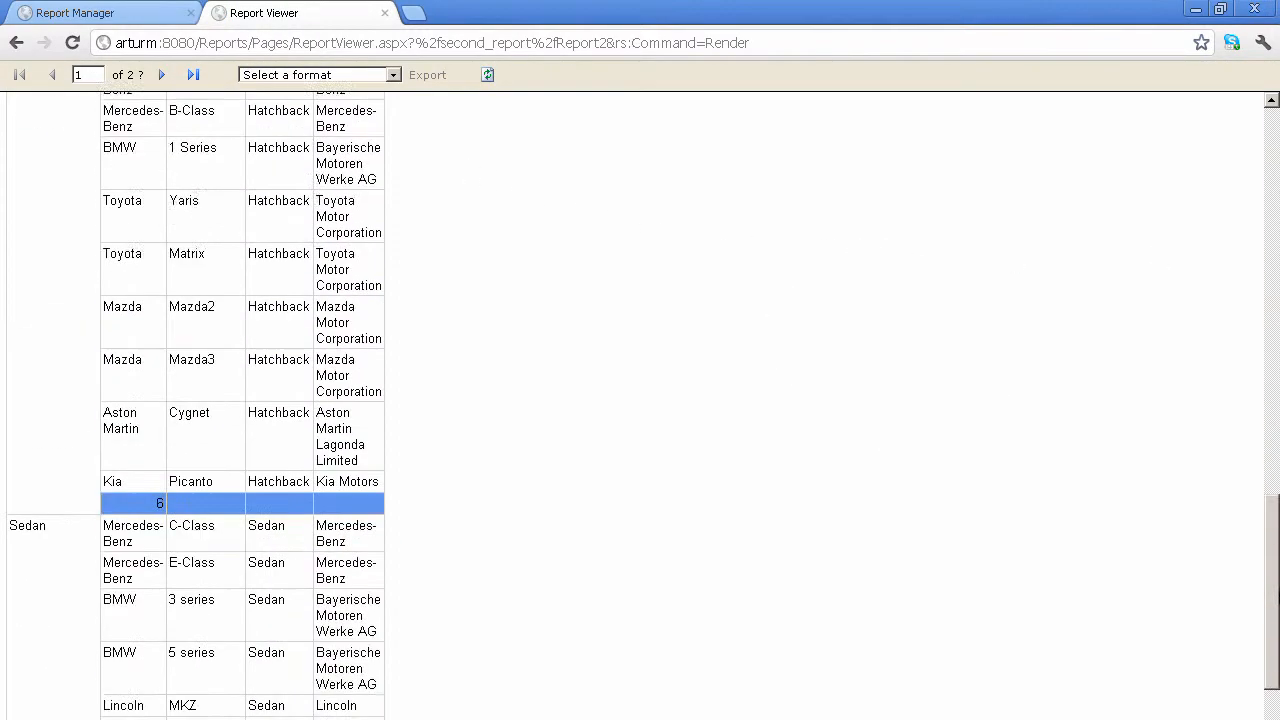
{"action": "scroll", "coordinate": [1167, 99], "scroll_direction": "up", "scroll_amount": 10}
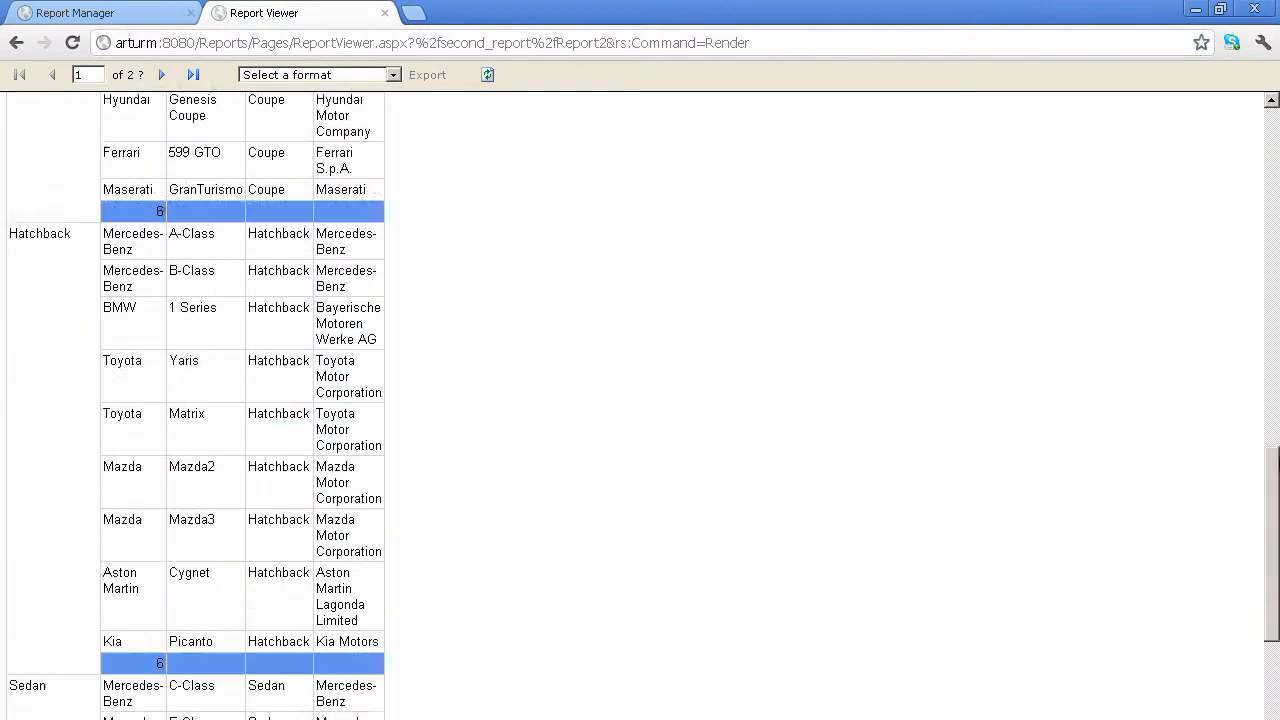
{"action": "left_click", "coordinate": [121, 11]}
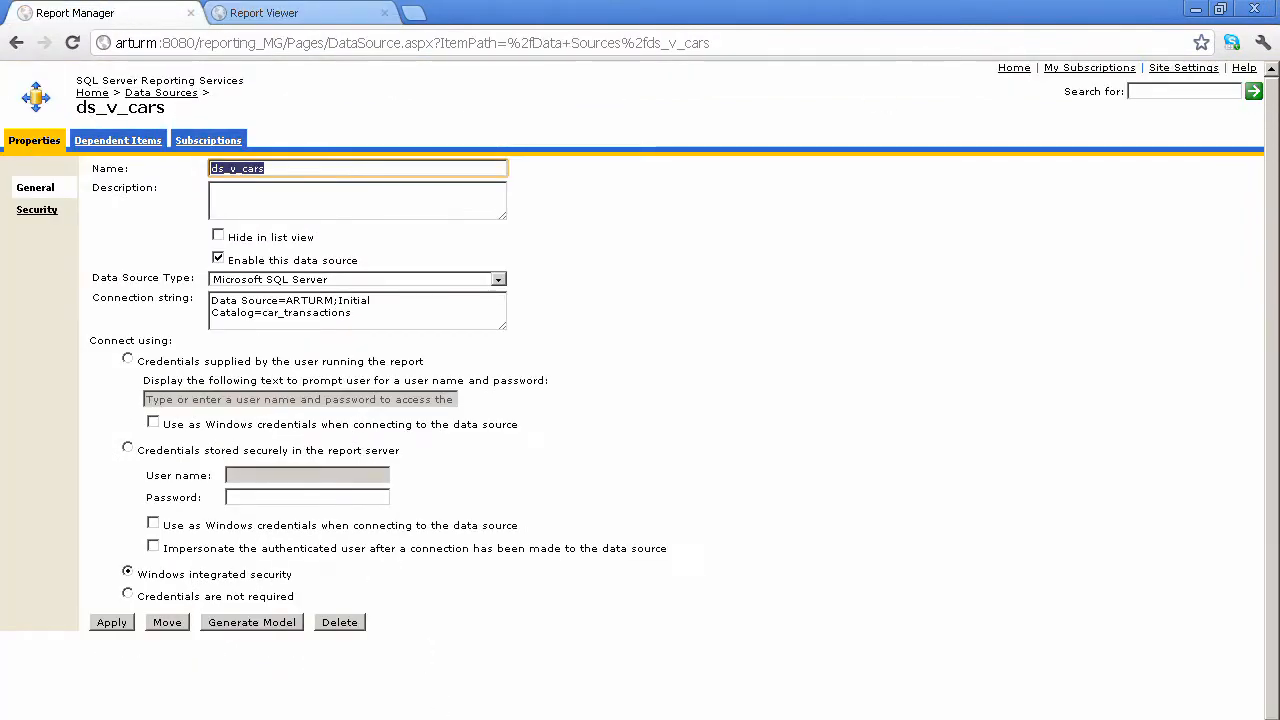